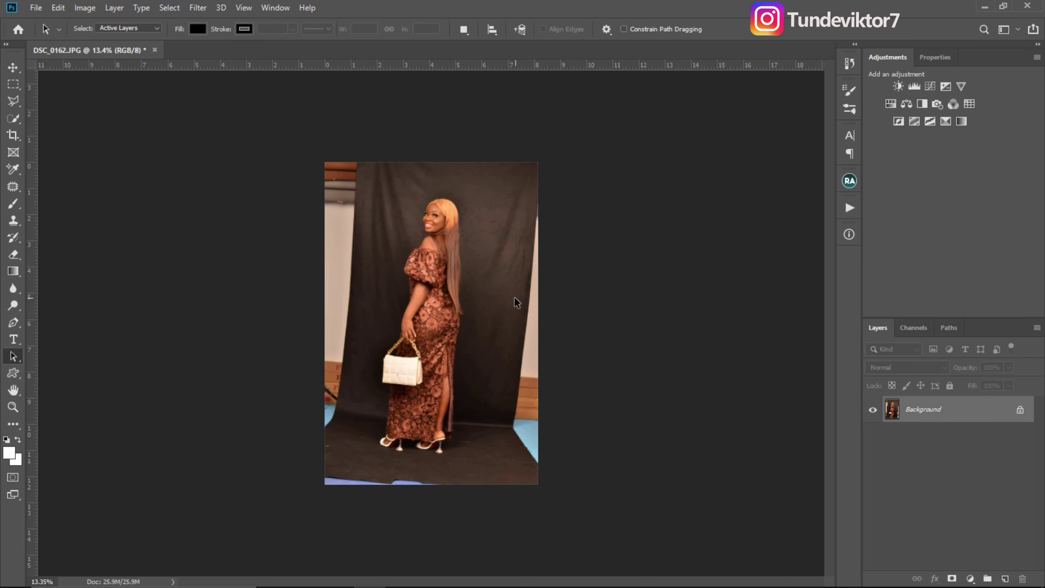
Sketch temporary white guide marks on the right, left and bottom backdrop edges, then undo them
key("z")
mouse_move(514, 297)
left_mouse_down()
mouse_move(483, 282)
mouse_move(534, 287)
mouse_move(523, 286)
left_mouse_up()
key("b")
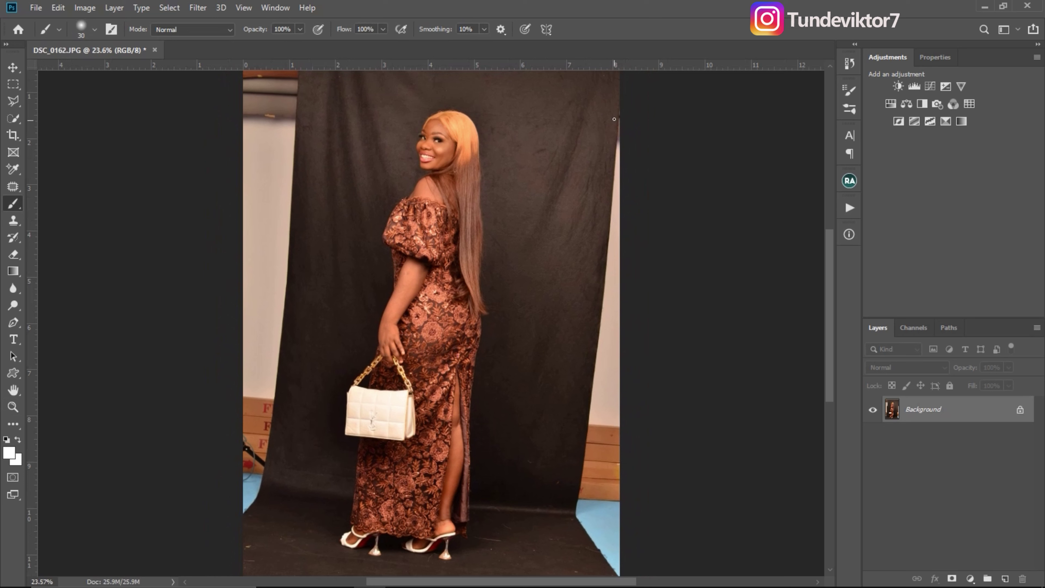
left_click_drag(605, 175, 585, 276)
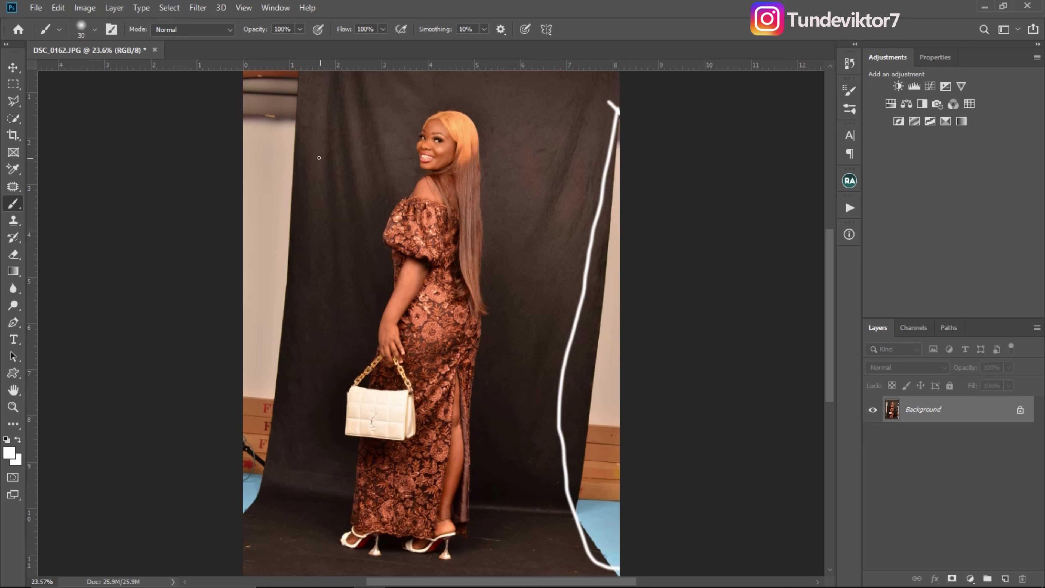
left_click_drag(362, 198, 289, 110)
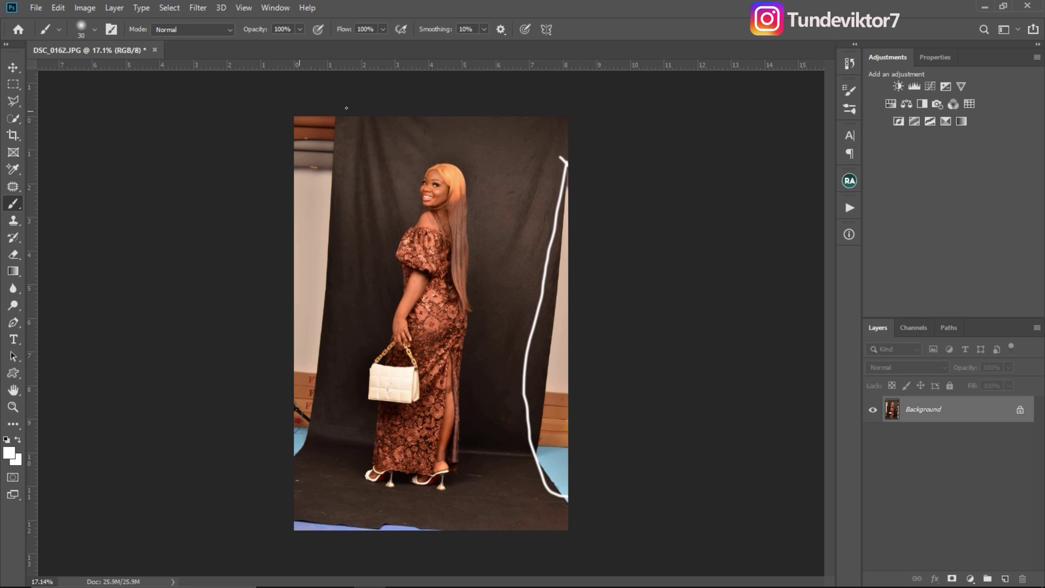
left_click_drag(364, 236, 307, 484)
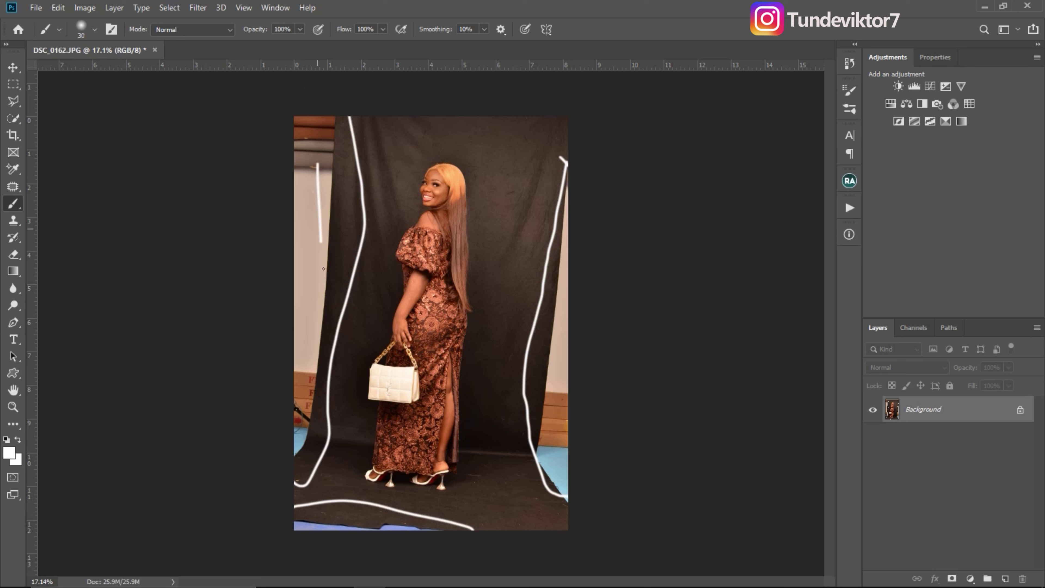
left_click_drag(313, 190, 325, 290)
left_click_drag(303, 244, 314, 323)
key("ctrl+z")
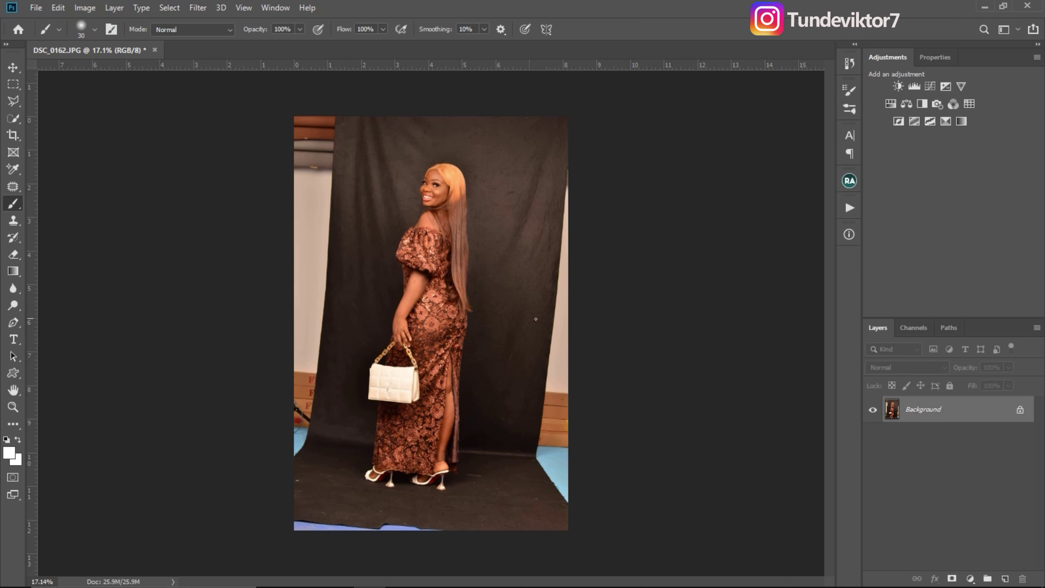
Outline the uneven left wall strip with the Polygonal Lasso, extending past the canvas edge
left_click(14, 102)
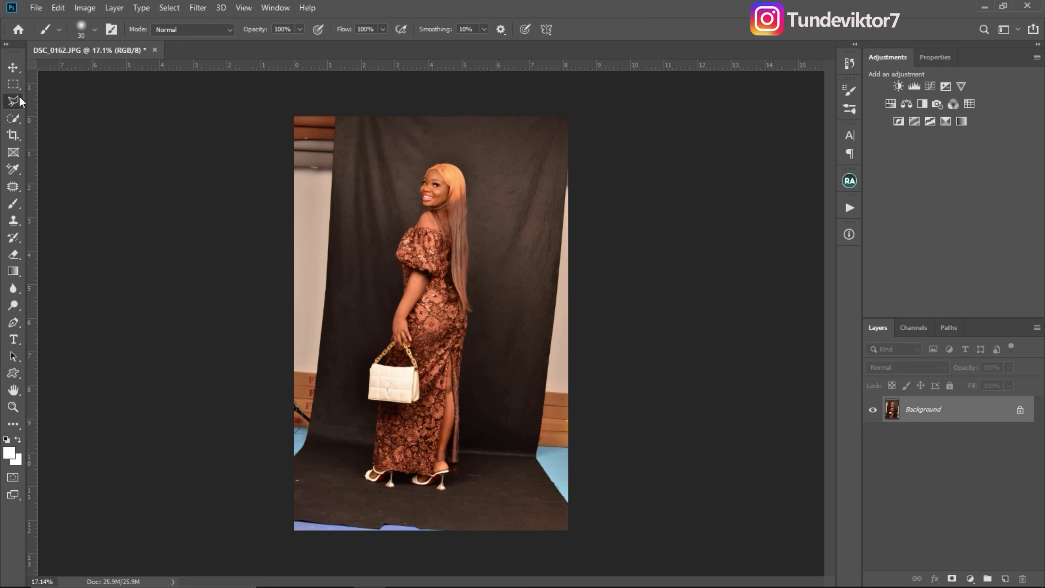
left_click(15, 101)
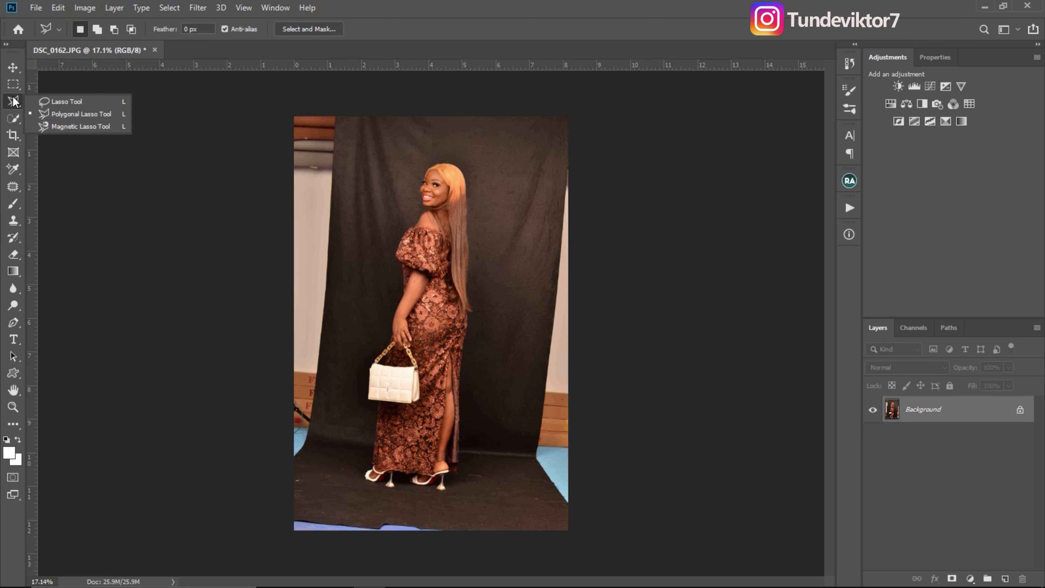
left_click(70, 117)
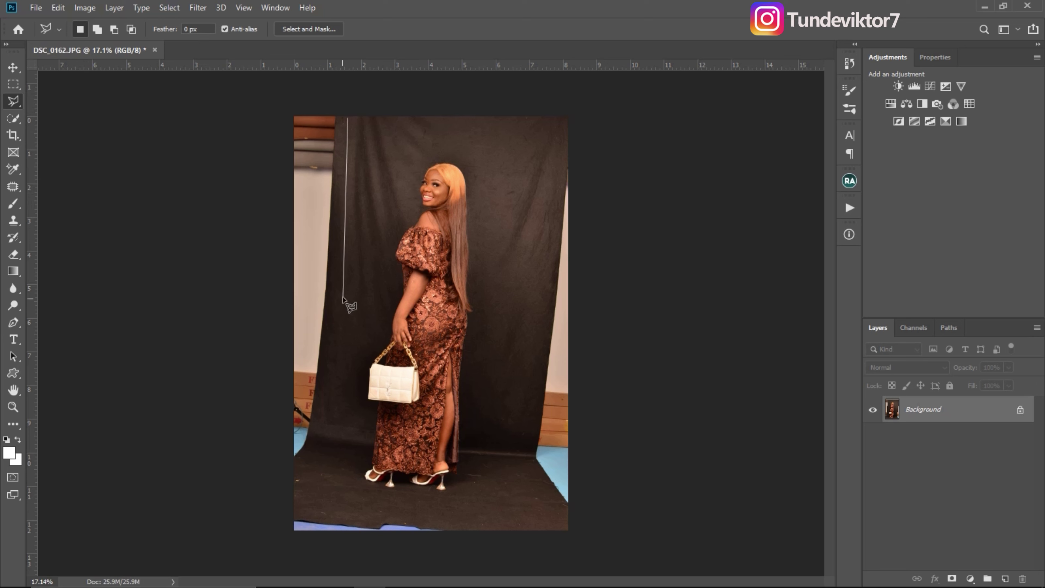
left_click(337, 323)
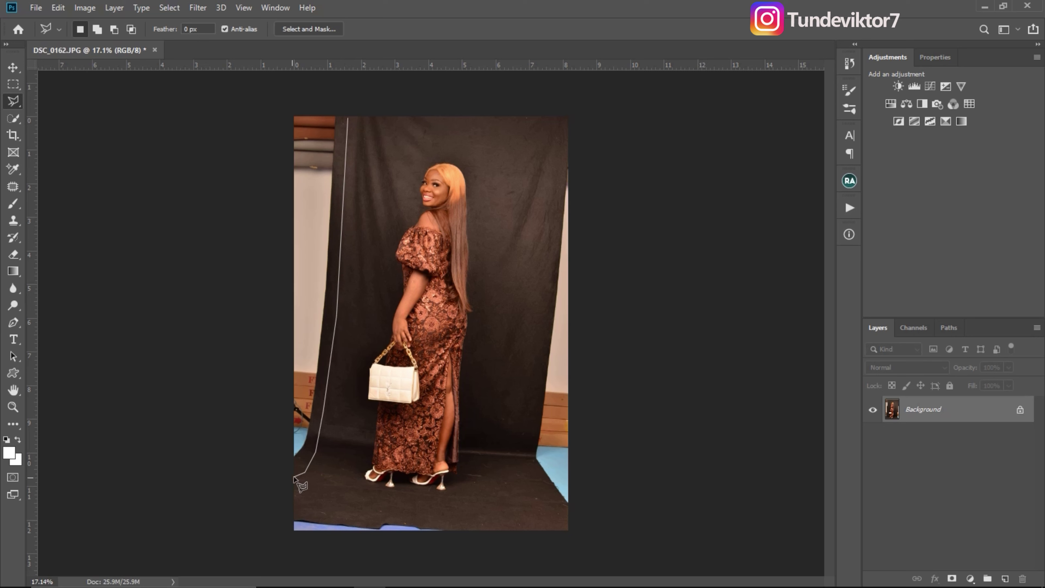
left_click(288, 468)
left_click(273, 300)
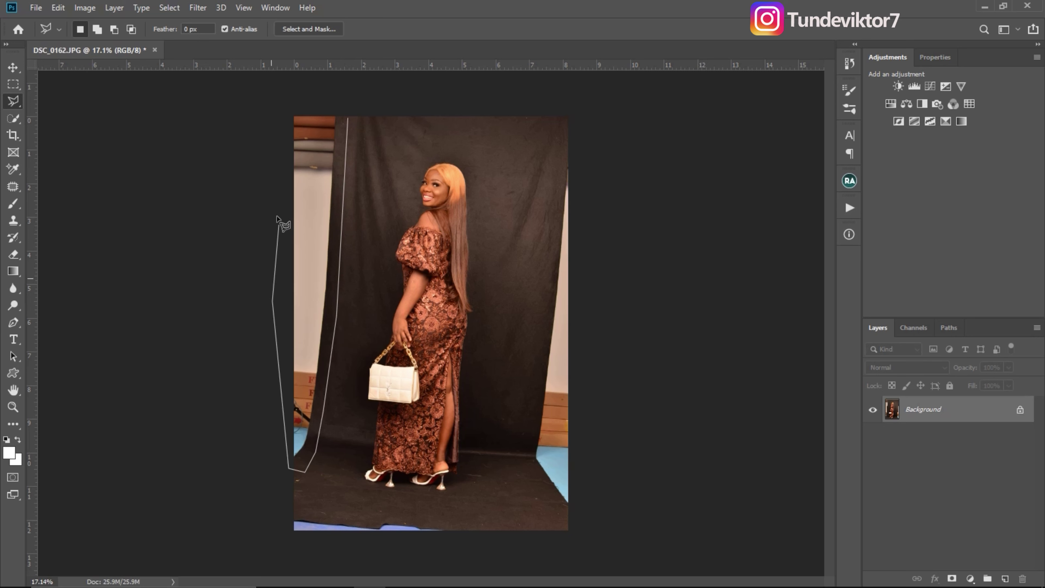
left_click(280, 109)
left_click(304, 99)
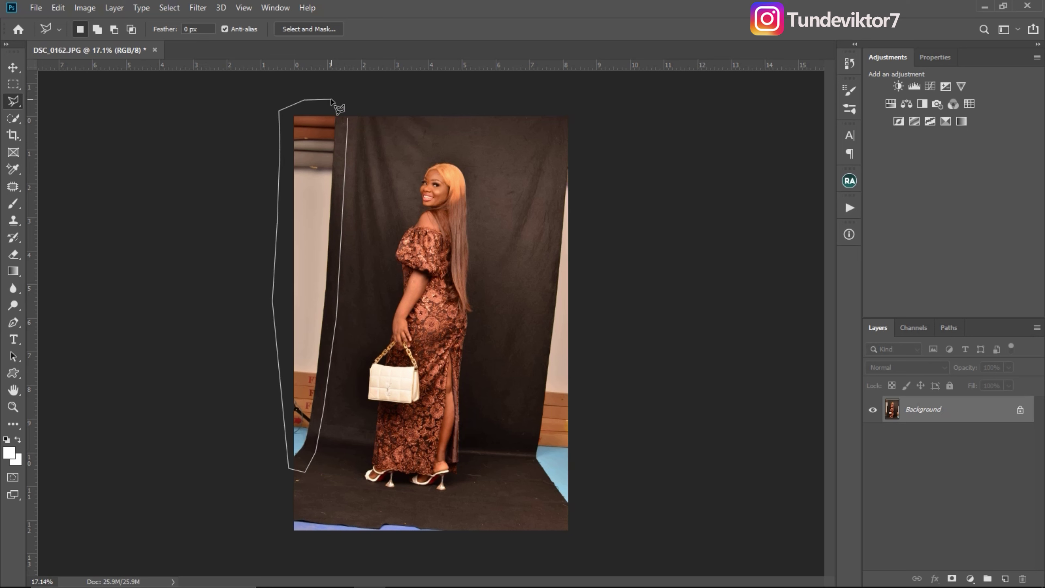
left_click(349, 125)
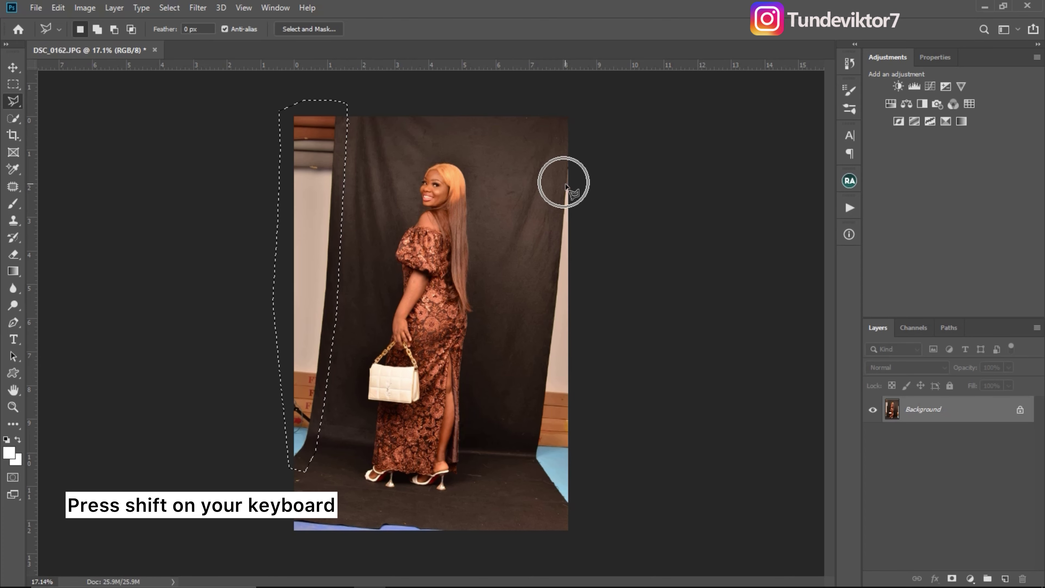
Add the right backdrop edge strip to the selection, tracing beyond the canvas
key("shift")
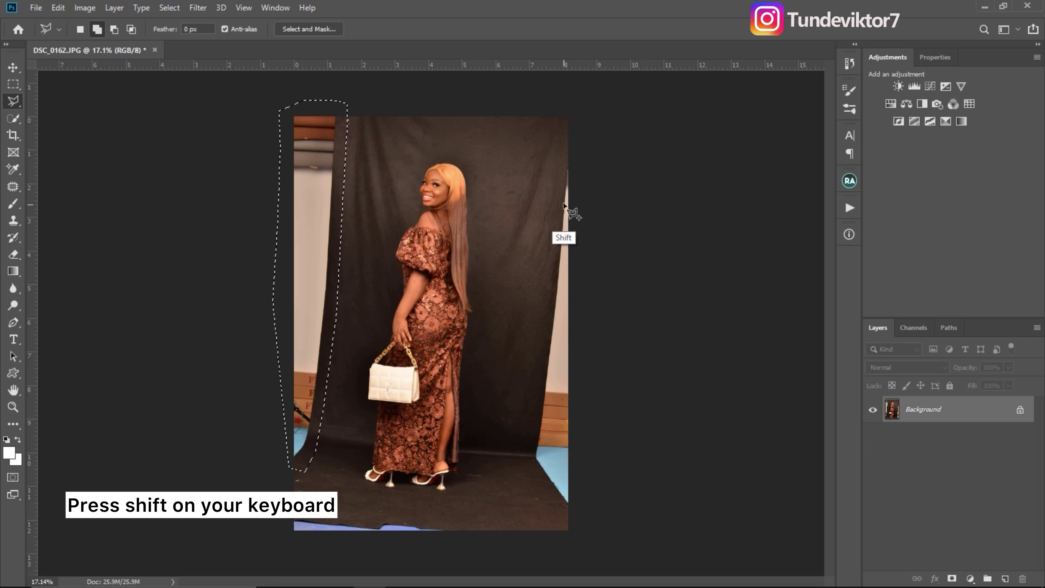
left_click(566, 165)
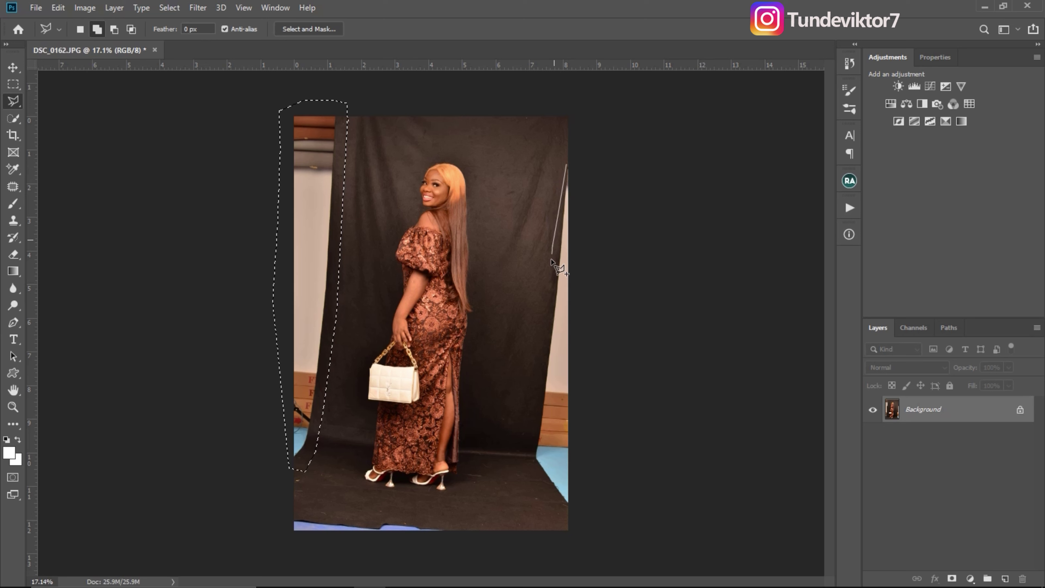
left_click(547, 298)
left_click(531, 376)
left_click(570, 514)
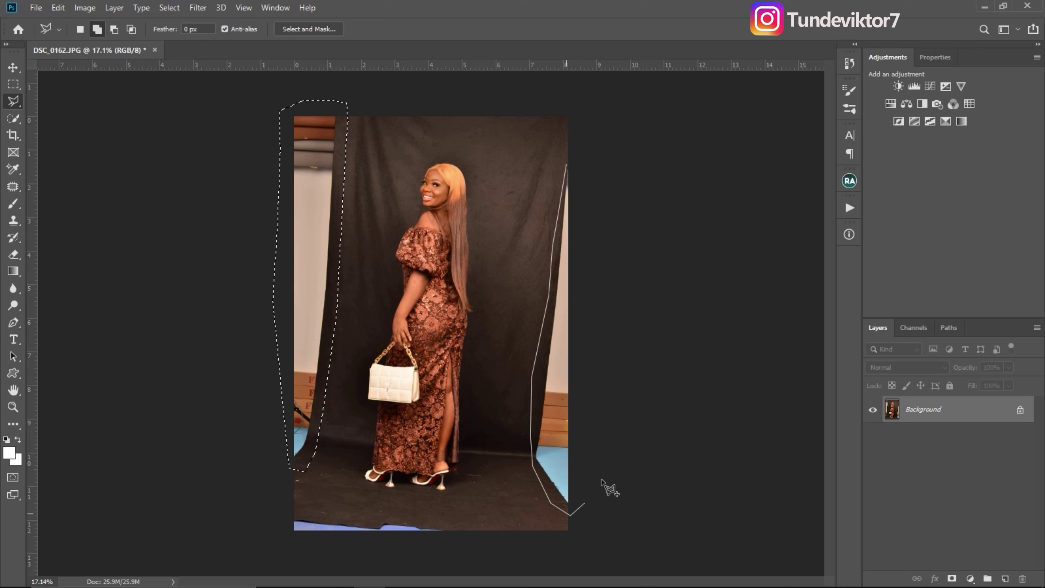
left_click(611, 449)
left_click(604, 252)
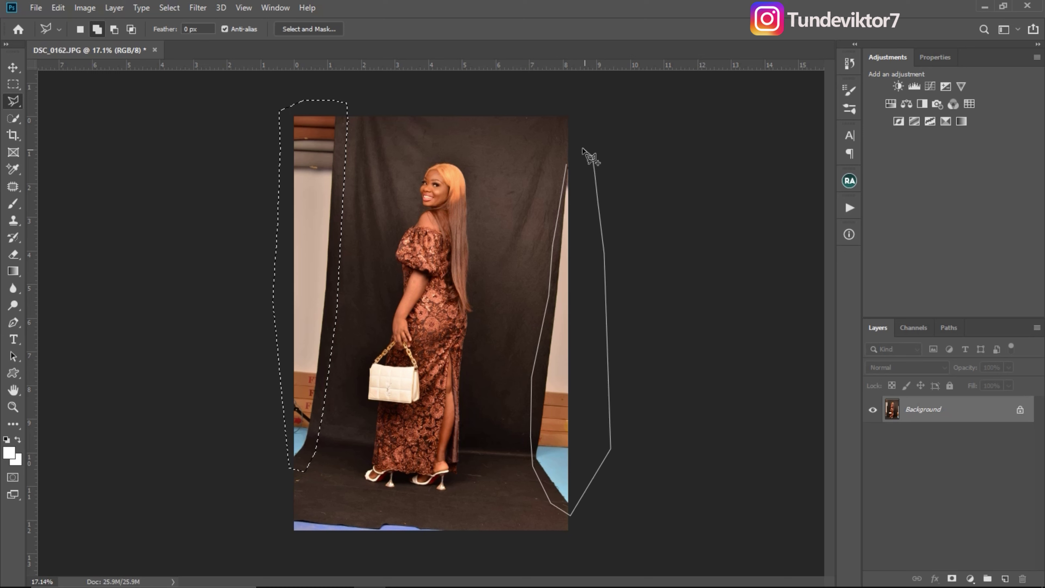
left_click(565, 166)
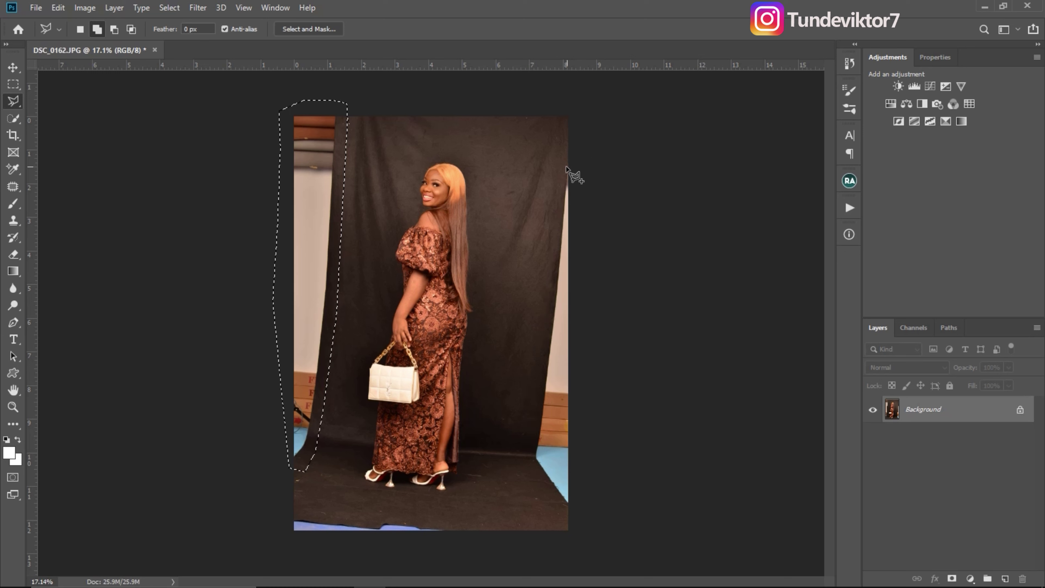
Add the bottom floor strip along the photo's lower edge to the selection
left_click(319, 529)
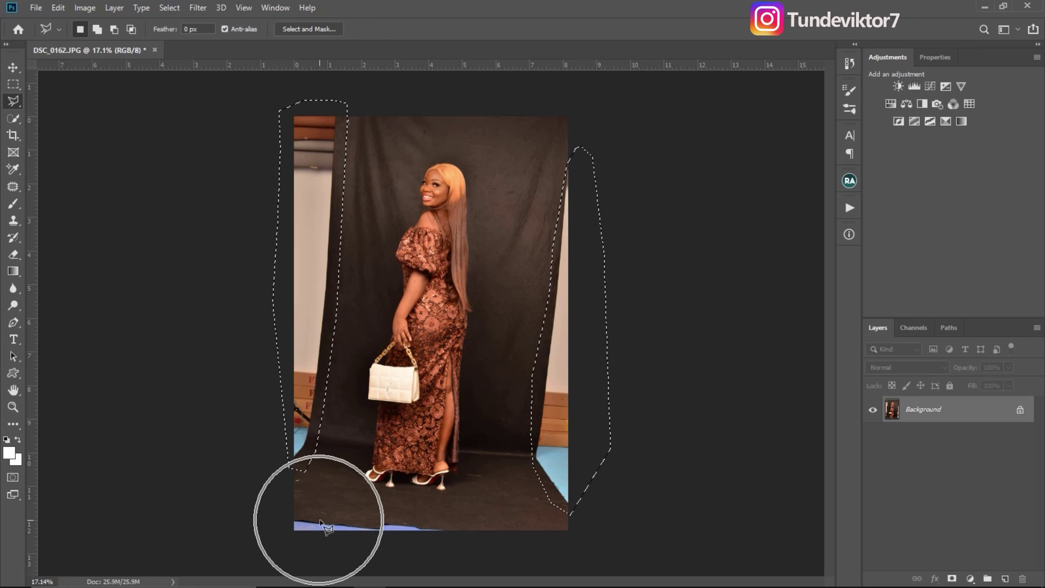
left_click(340, 527)
left_click(365, 519)
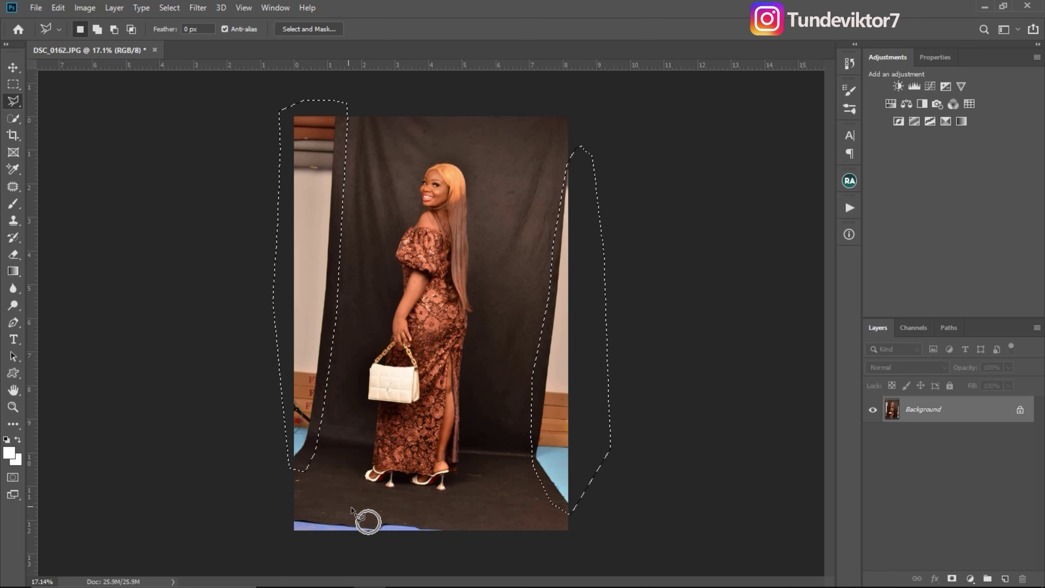
key("shift")
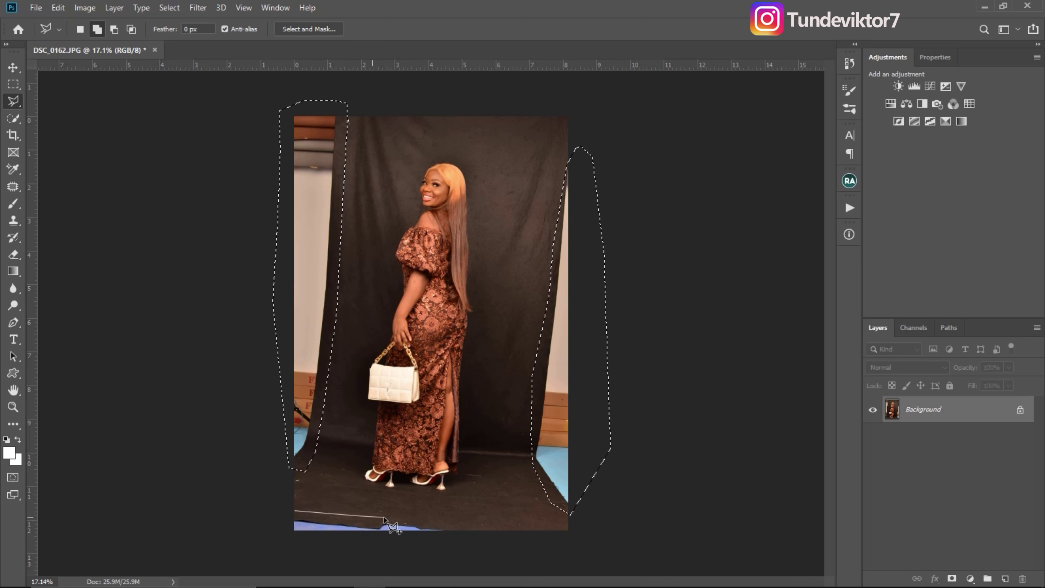
left_click(418, 521)
left_click(448, 527)
left_click(456, 537)
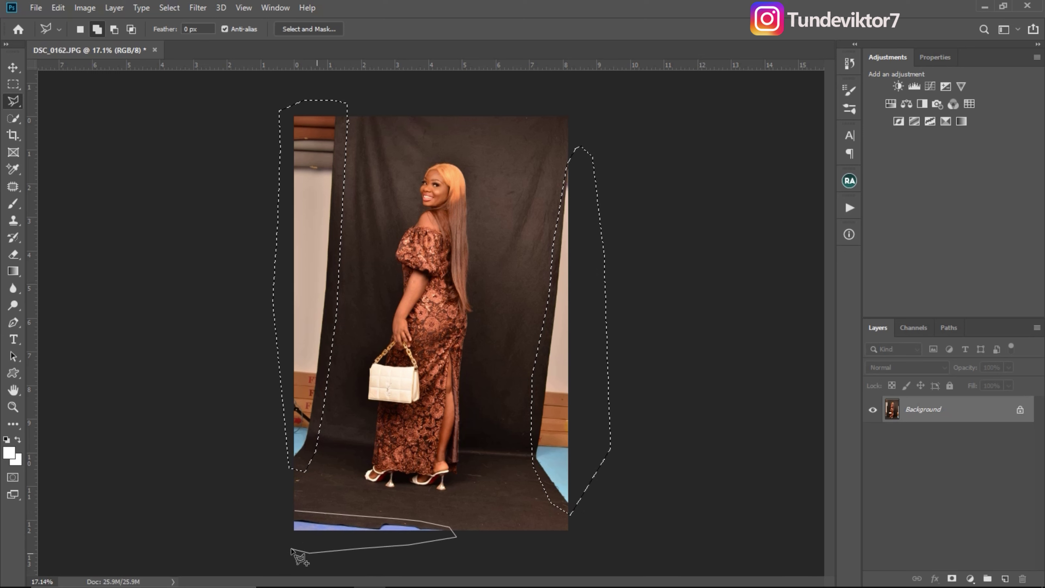
left_click(295, 511)
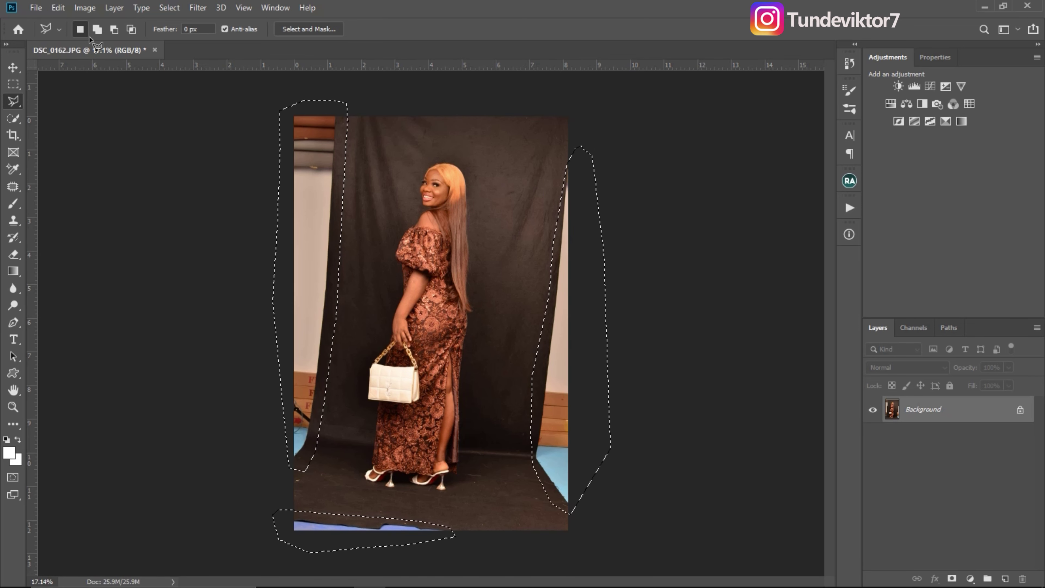
Open Edit > Content-Aware Fill and subtract the woman's arm and handbag from the sampling area
left_click(58, 7)
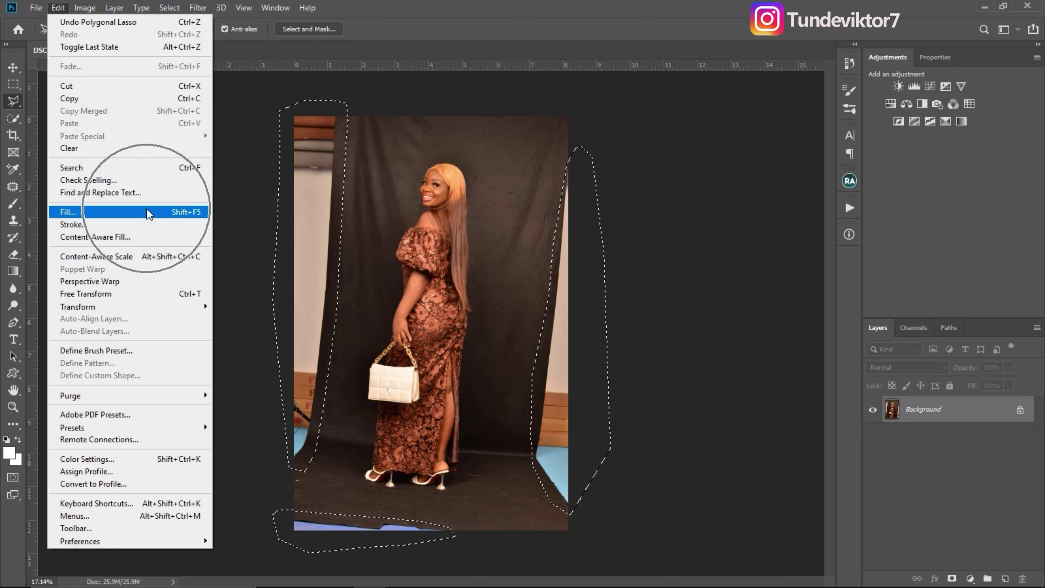
left_click(143, 237, "ctrl")
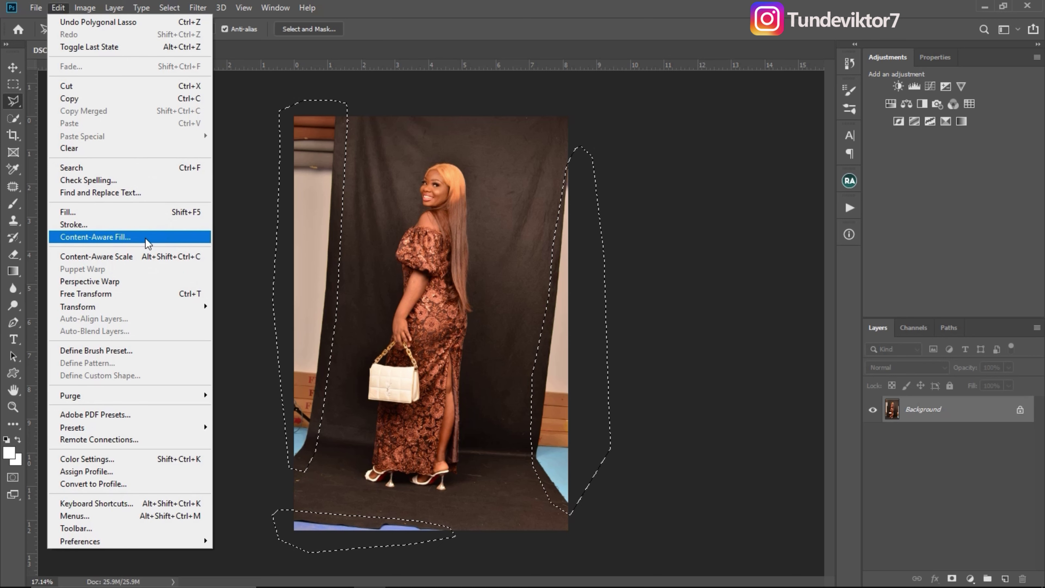
left_click(148, 237)
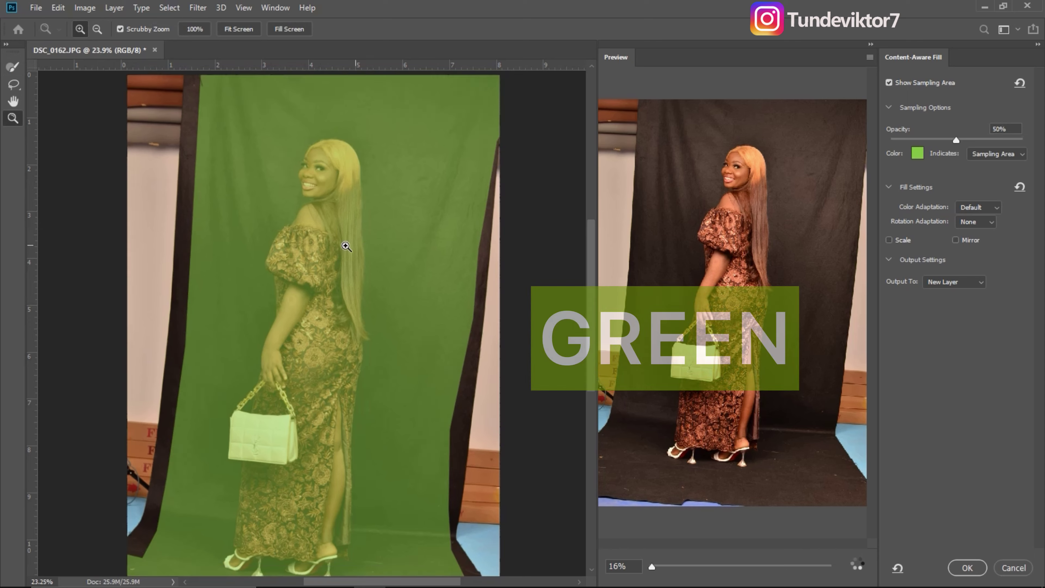
scroll(342, 247, "down", 2)
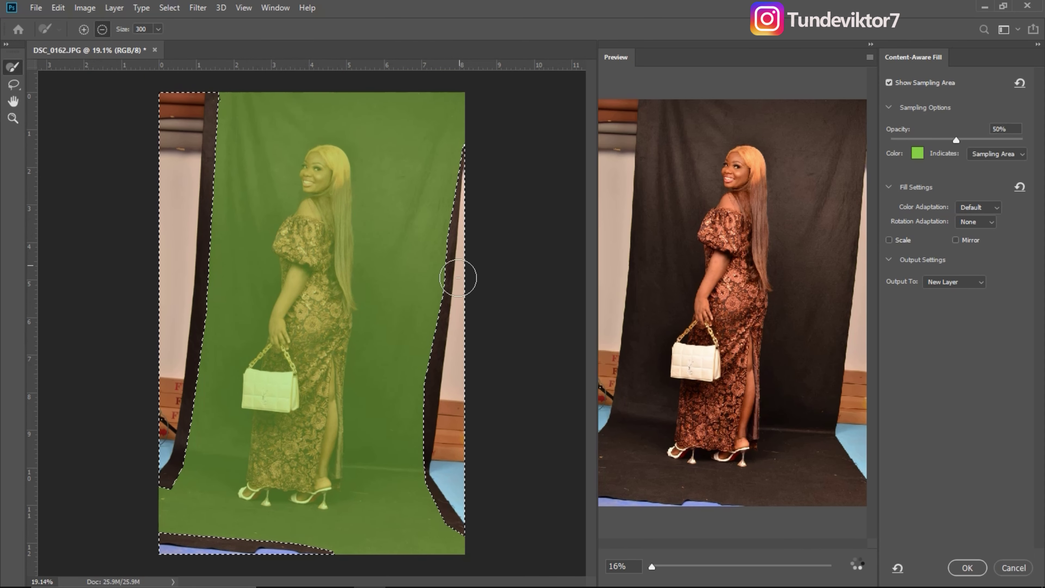
mouse_move(272, 393)
left_mouse_down()
mouse_move(297, 277)
mouse_move(290, 222)
mouse_move(293, 276)
mouse_move(303, 191)
mouse_move(319, 168)
mouse_move(341, 188)
mouse_move(304, 164)
mouse_move(330, 159)
mouse_move(339, 295)
mouse_move(330, 349)
mouse_move(301, 372)
mouse_move(330, 343)
mouse_move(334, 392)
mouse_move(339, 377)
mouse_move(326, 411)
mouse_move(320, 352)
mouse_move(324, 494)
mouse_move(249, 491)
mouse_move(274, 412)
mouse_move(273, 351)
mouse_move(264, 371)
mouse_move(275, 347)
mouse_move(277, 382)
mouse_move(302, 367)
mouse_move(295, 440)
mouse_move(308, 359)
left_mouse_up()
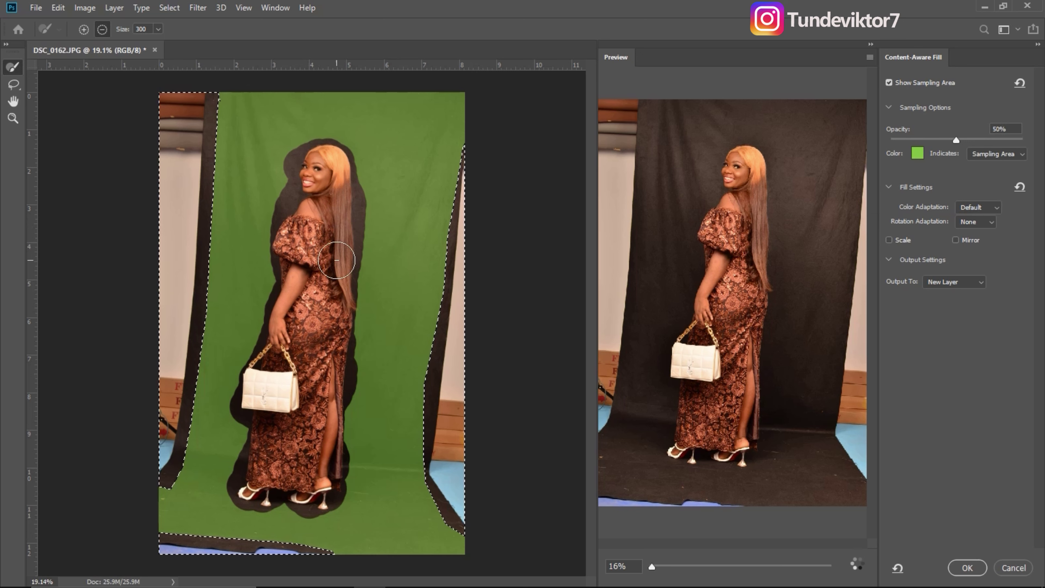
Refine sampling around the head, shoulder, neck, hair and face, then apply the fill as a new layer
left_click(102, 29)
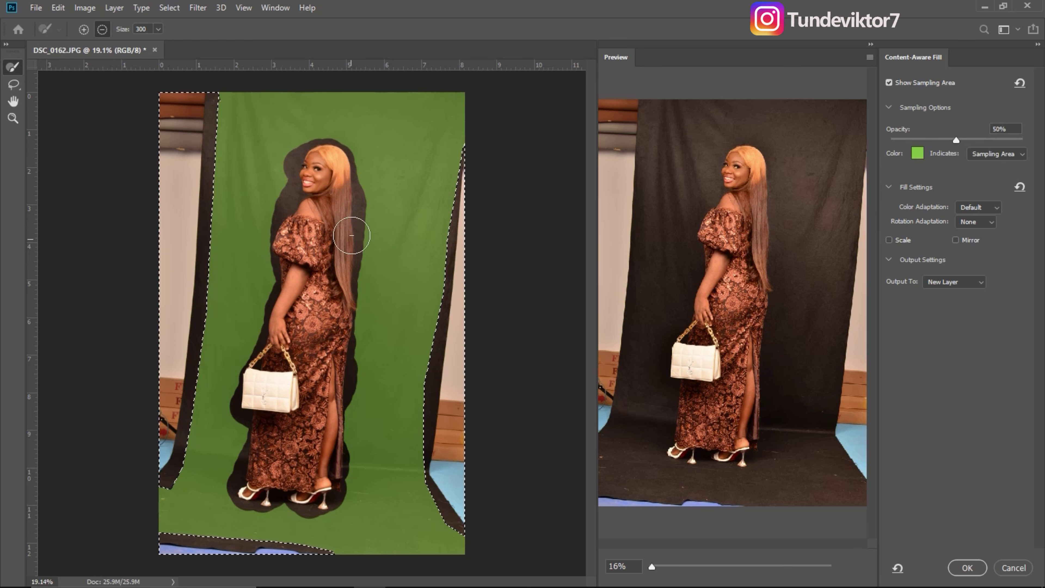
left_click_drag(182, 176, 188, 125)
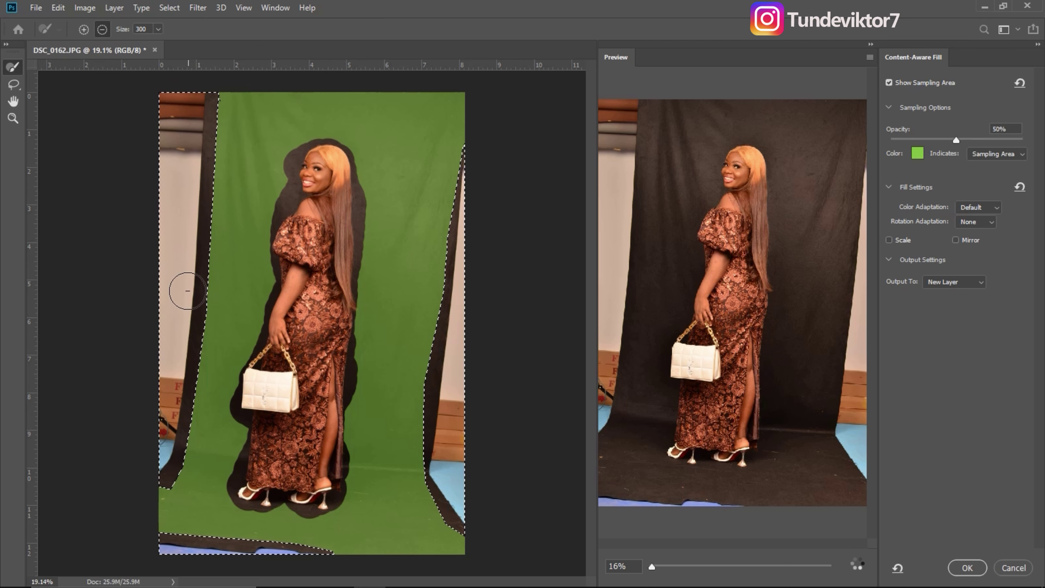
left_click(169, 373)
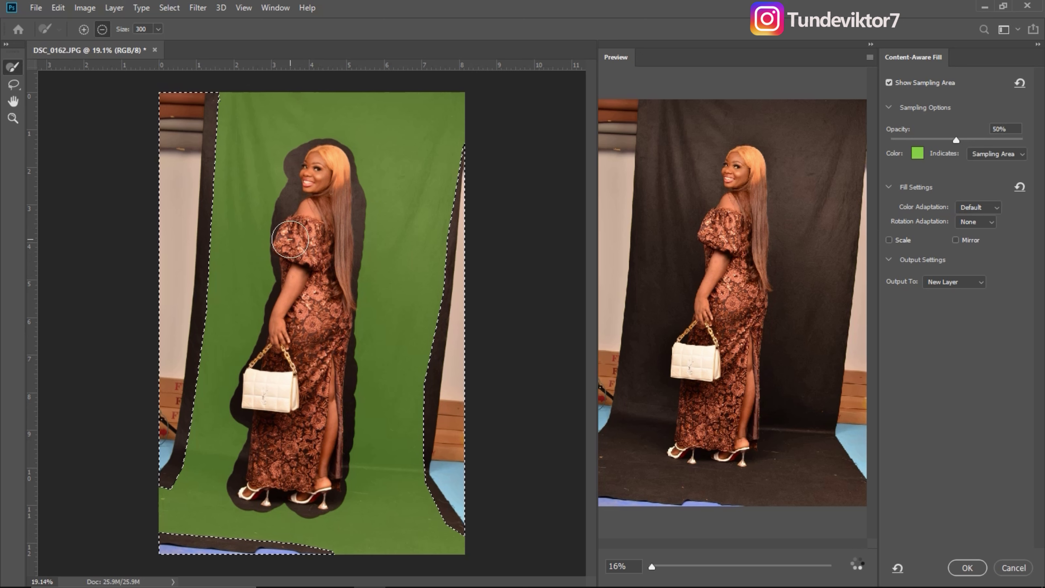
left_click(83, 30)
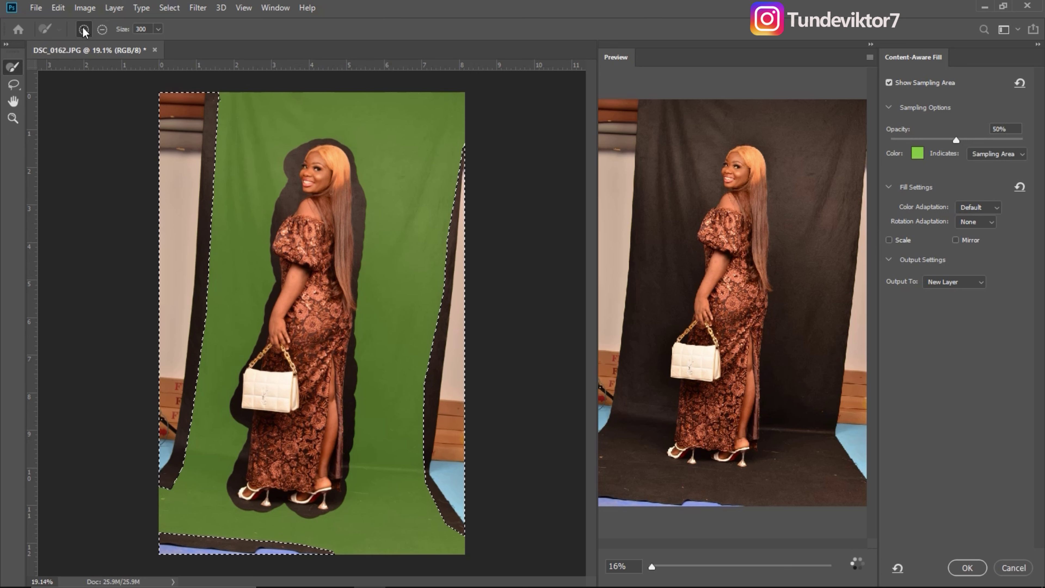
mouse_move(306, 152)
left_mouse_down()
mouse_move(286, 164)
mouse_move(327, 128)
mouse_move(363, 157)
mouse_move(318, 150)
mouse_move(374, 218)
mouse_move(355, 179)
mouse_move(304, 165)
mouse_move(295, 187)
mouse_move(365, 228)
mouse_move(361, 209)
mouse_move(321, 197)
mouse_move(319, 231)
left_mouse_up()
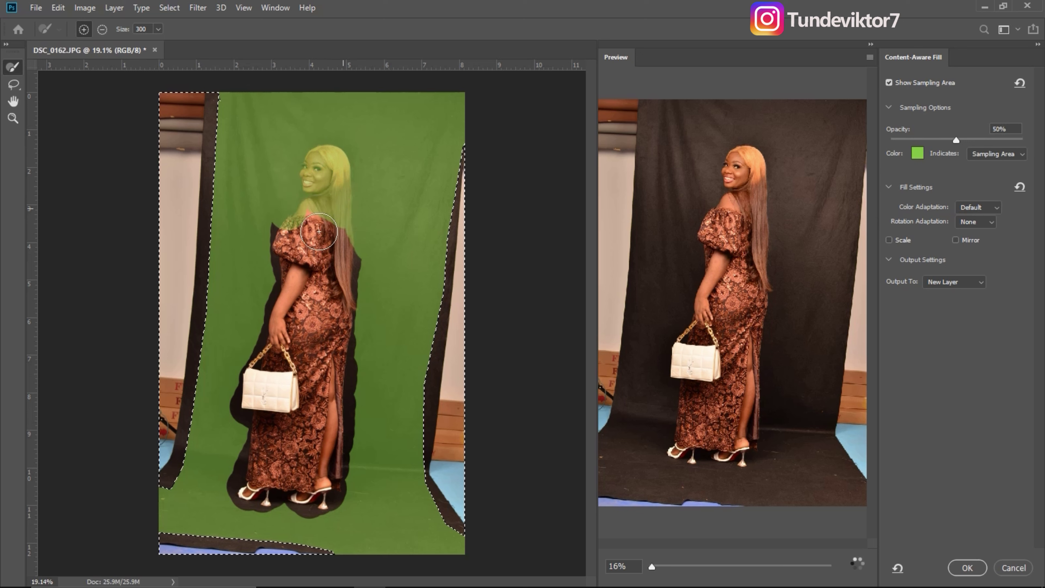
left_click(101, 30)
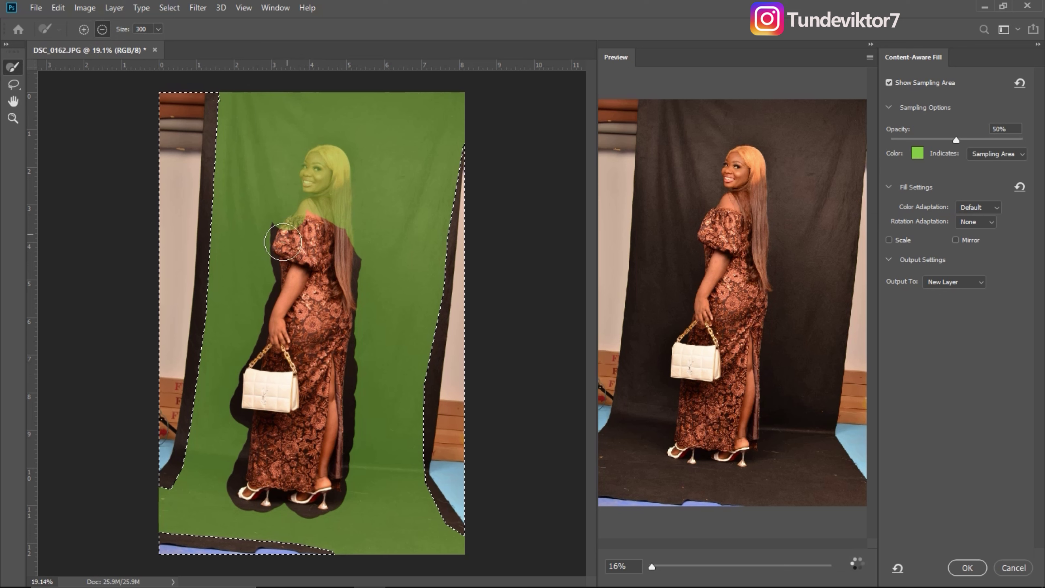
left_click_drag(293, 236, 313, 186)
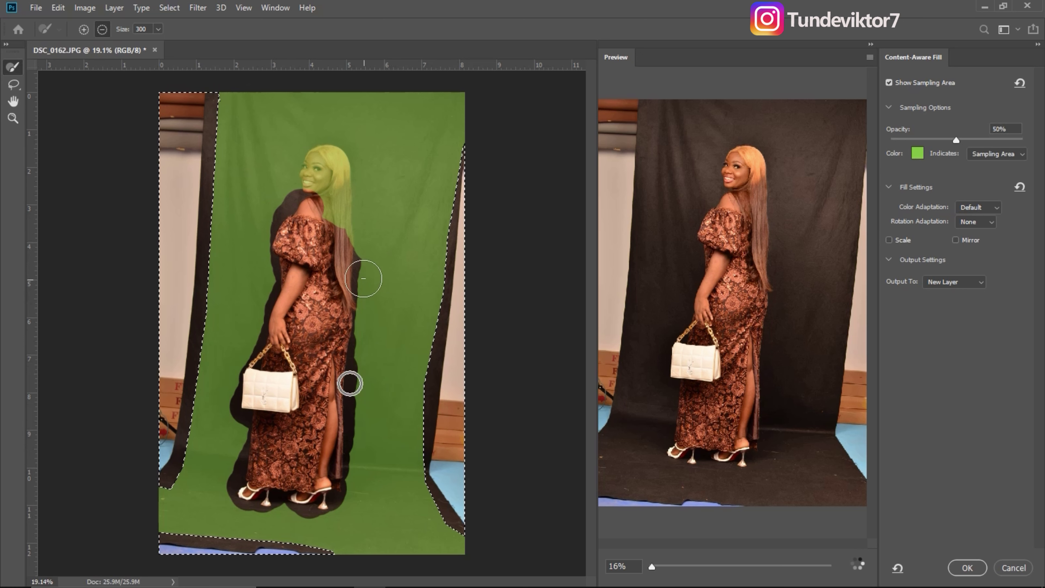
mouse_move(343, 240)
left_mouse_down()
mouse_move(335, 159)
mouse_move(312, 213)
left_mouse_up()
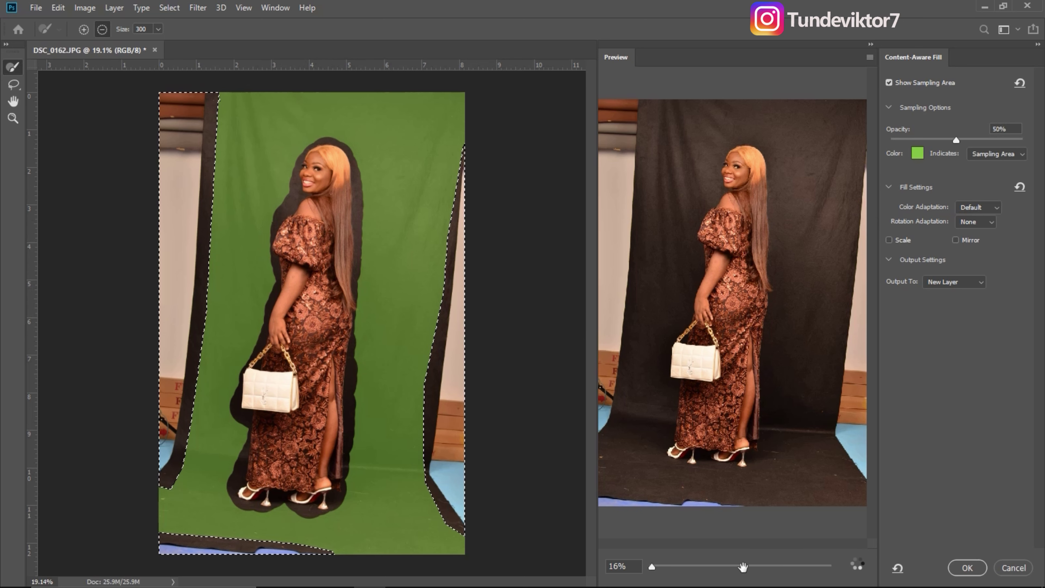
left_click(855, 566)
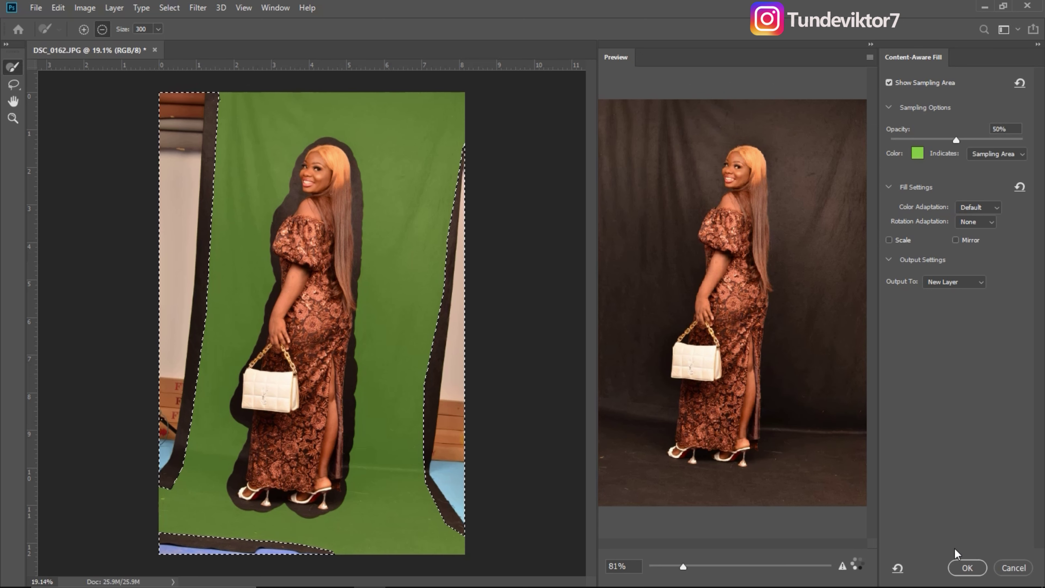
left_click(967, 568)
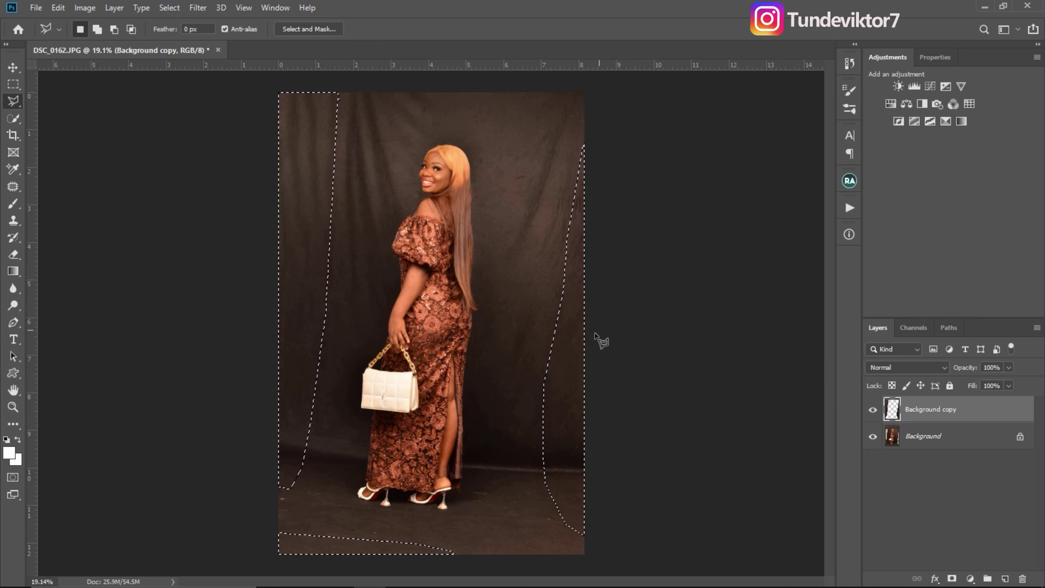
Deselect, compare the Background copy fill against the original, and zoom out to the whole photo
key("ctrl+d")
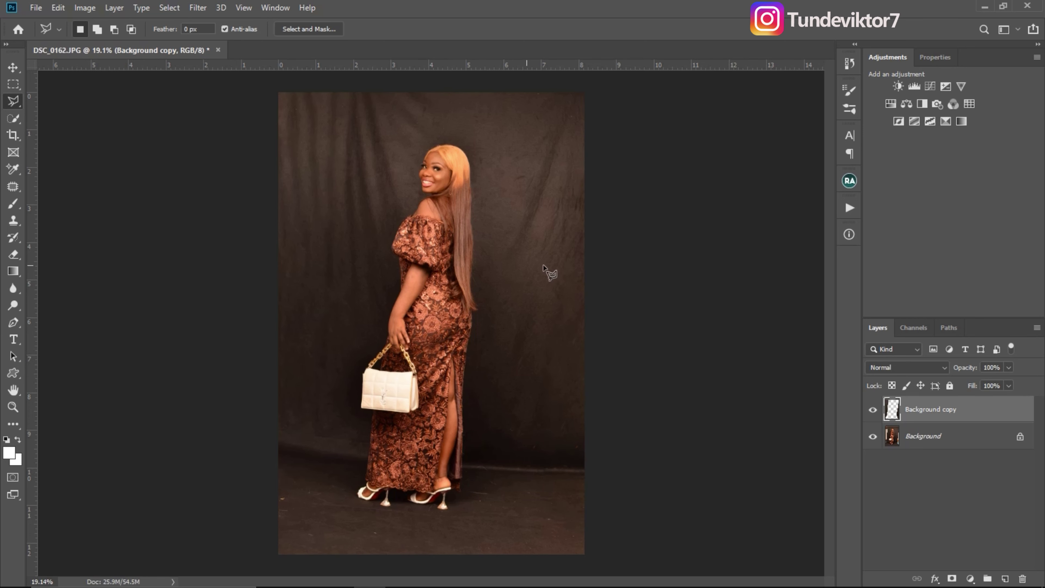
left_click(873, 410)
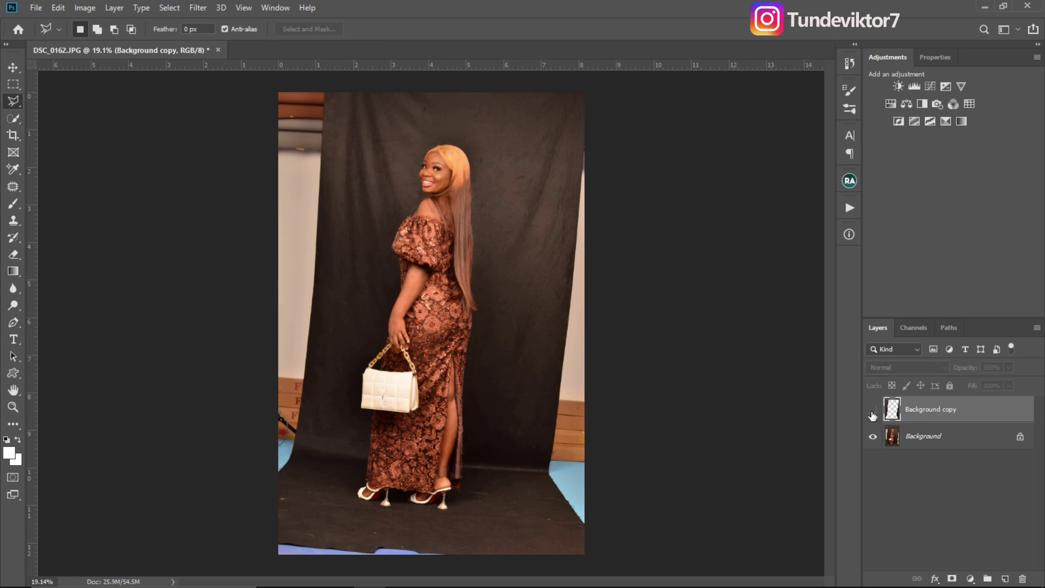
left_click(872, 410)
key("z")
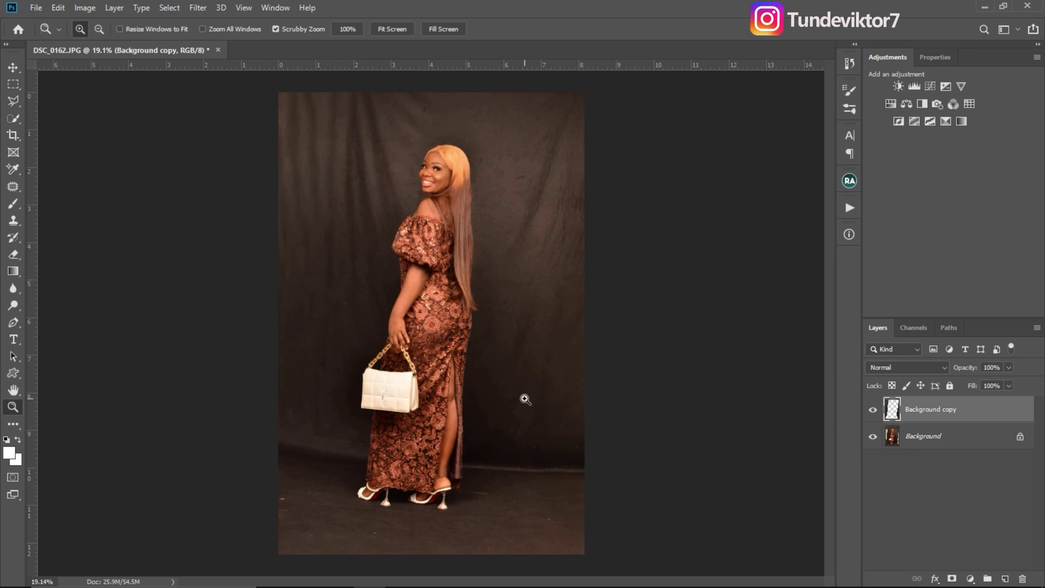
left_click_drag(553, 385, 407, 284)
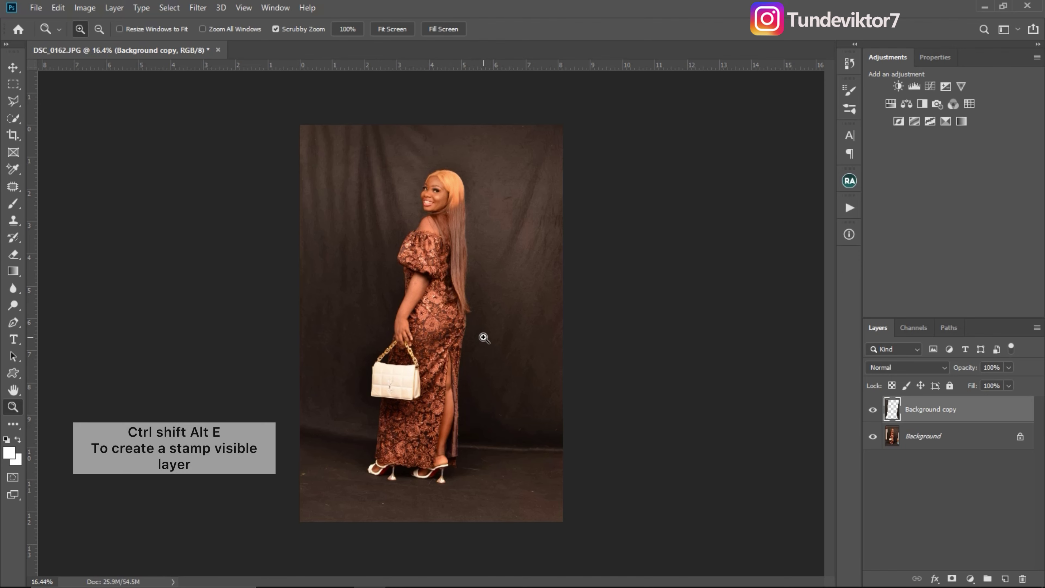
Stamp all visible layers into a new Layer 1 with Ctrl+Shift+Alt+E and pick the Crop tool
key("ctrl+shift+alt+e")
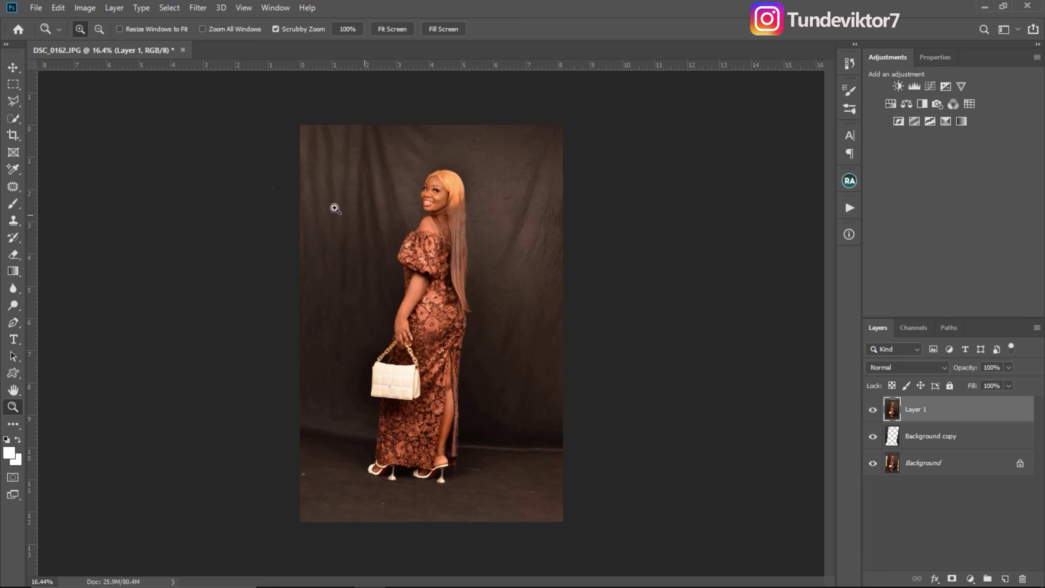
left_click(13, 135)
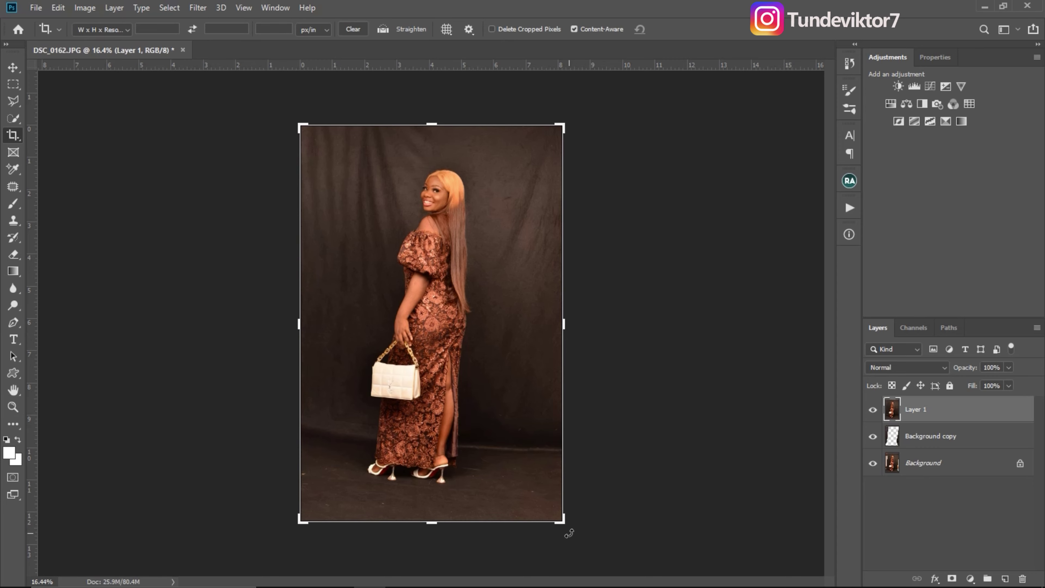
Rotate the crop slightly to straighten the photo, extend it past both sides, and clear the ratio
left_click_drag(569, 533, 579, 519)
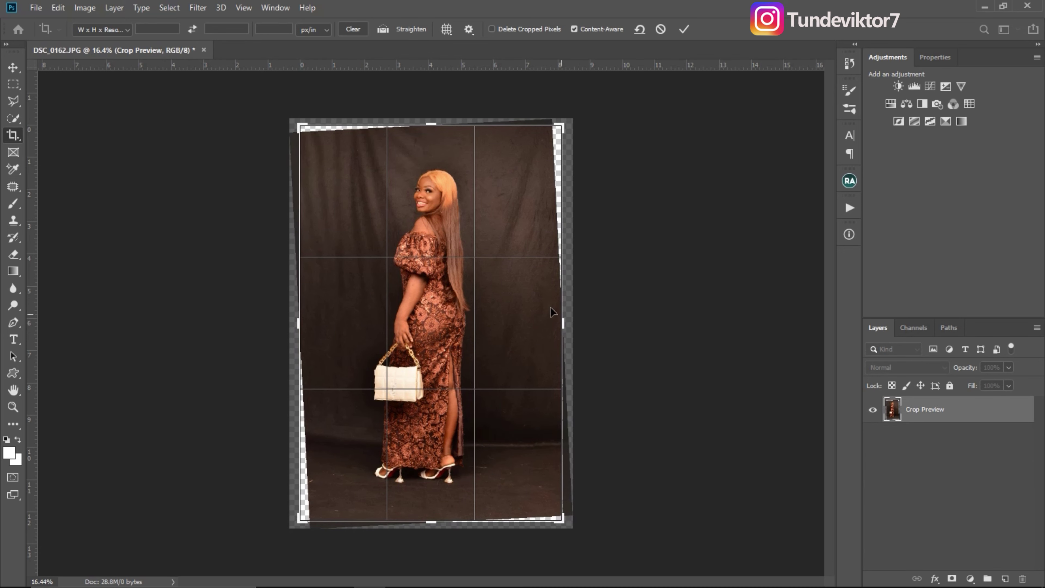
left_click_drag(569, 322, 600, 321)
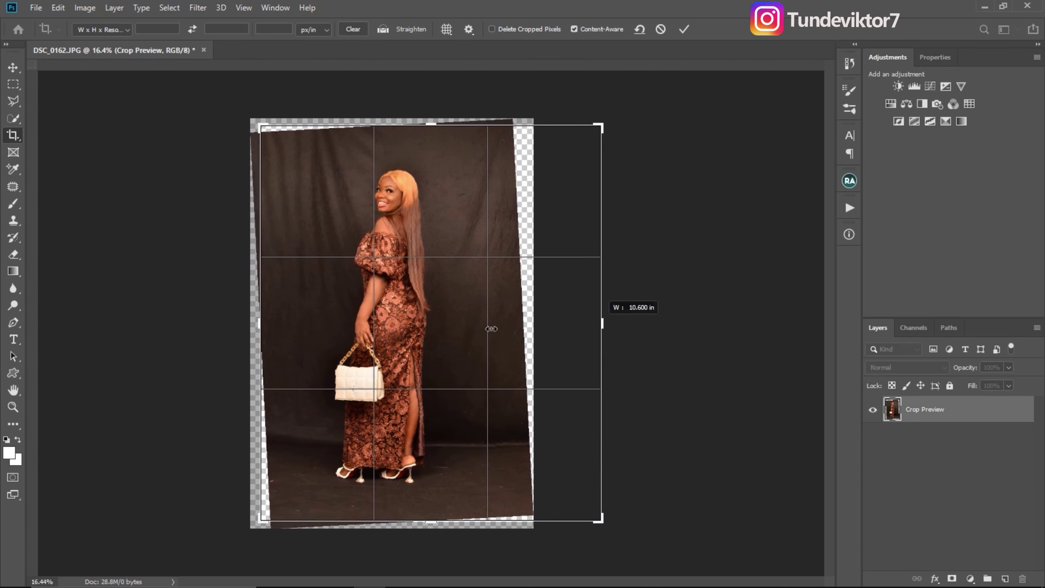
left_click_drag(267, 324, 247, 324)
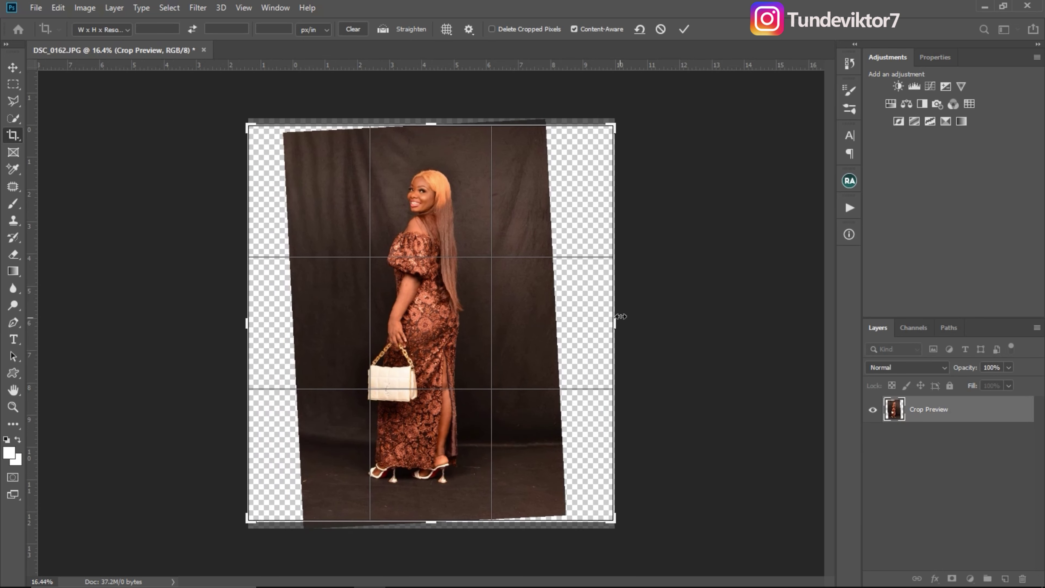
left_click_drag(620, 316, 626, 316)
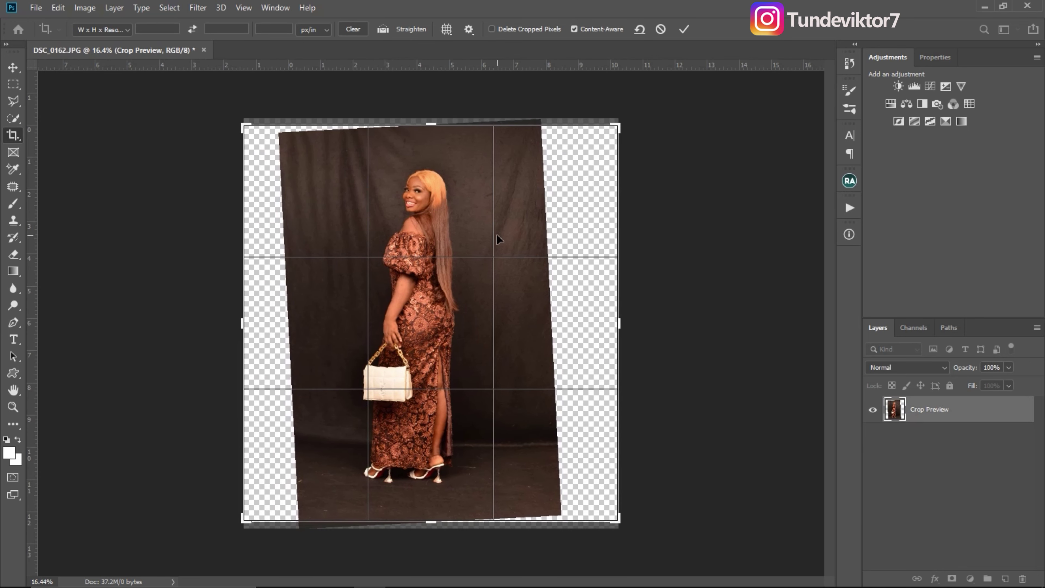
left_click(103, 30)
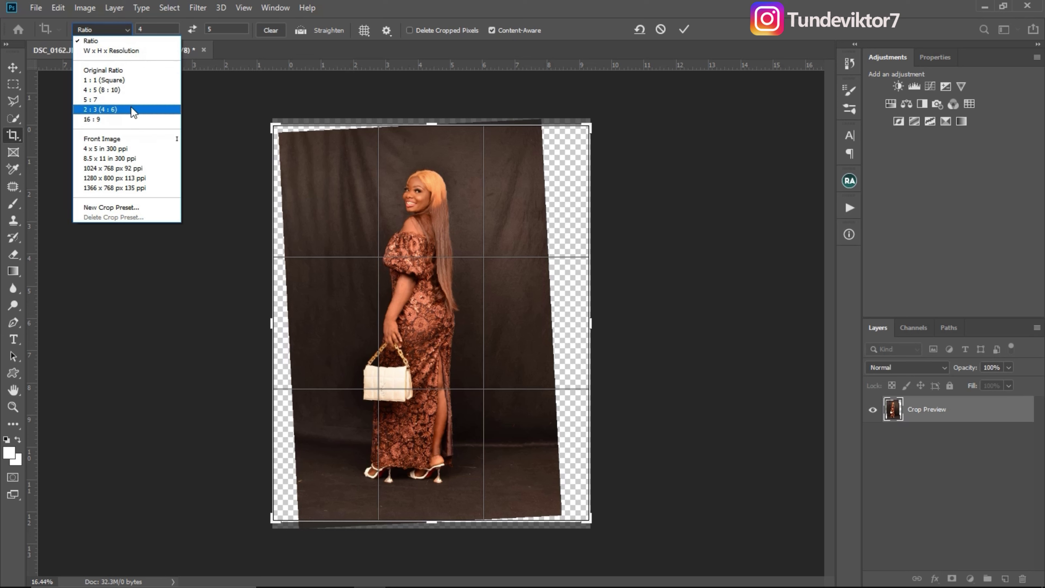
left_click(116, 51)
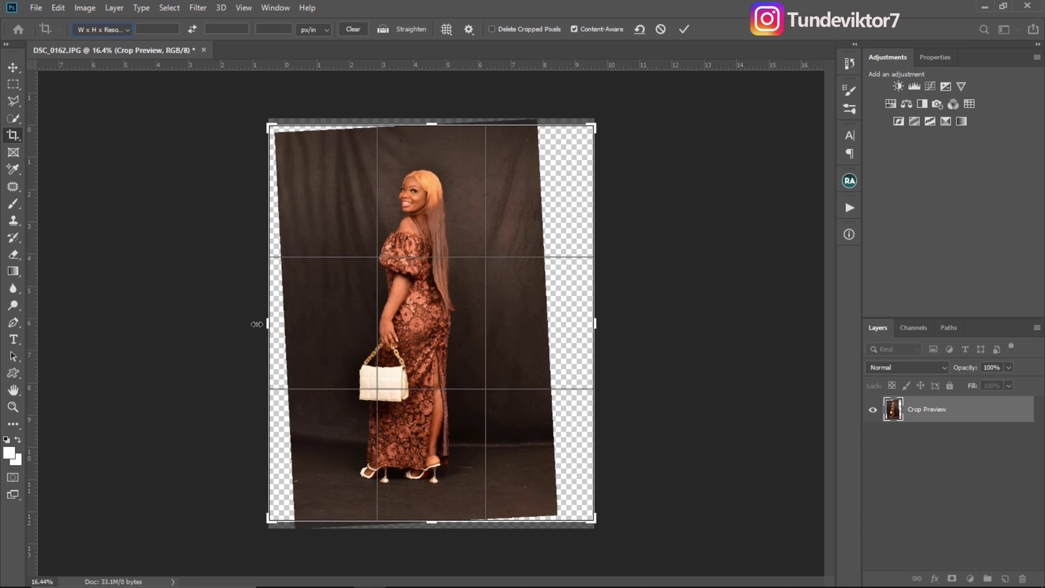
Widen the left to about 10.6 in, reposition the photo, and commit with Content-Aware on
left_click_drag(256, 324, 254, 324)
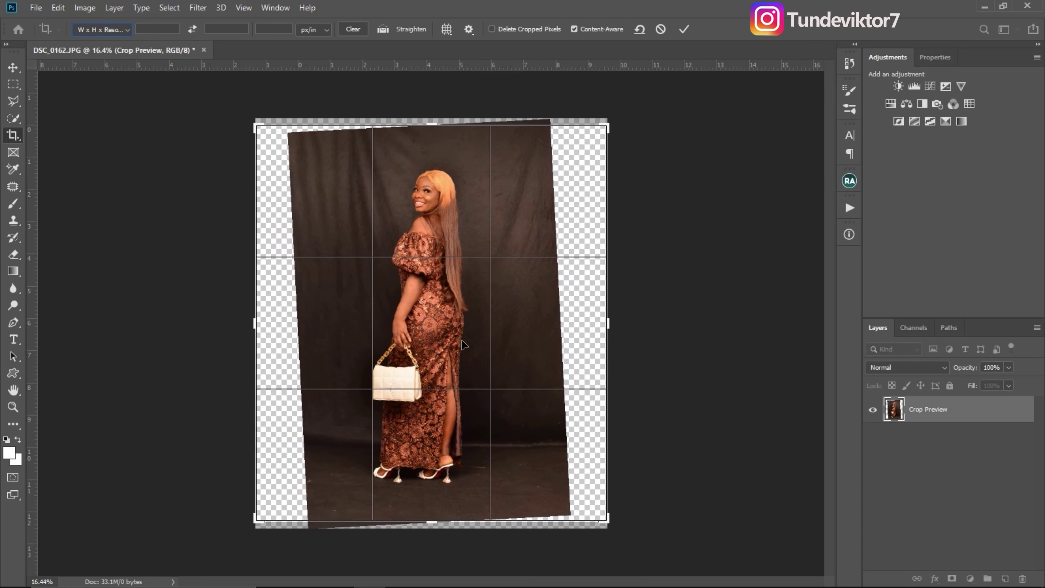
left_click_drag(461, 340, 443, 330)
key("ctrl+r")
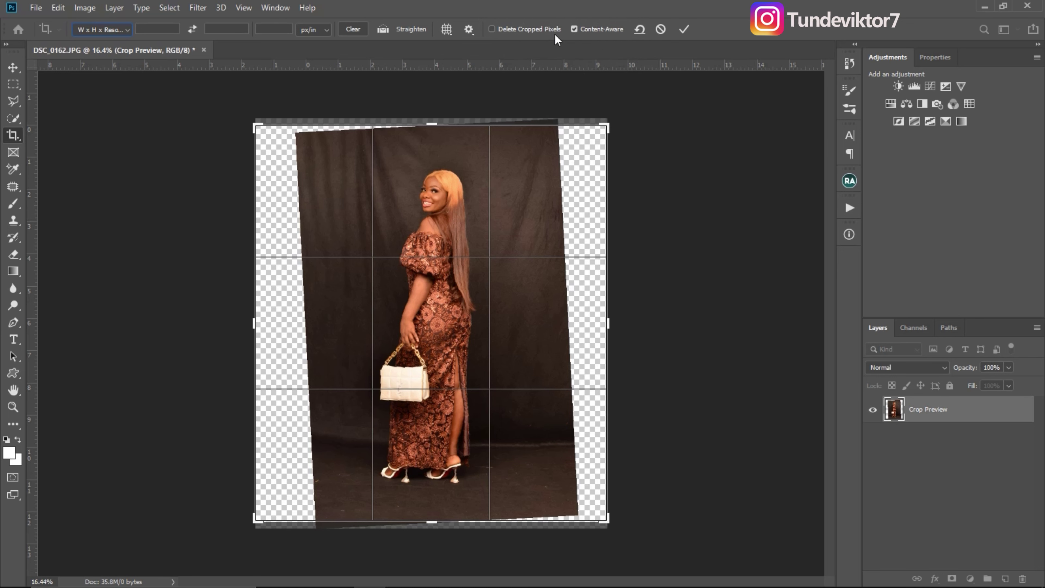
left_click(574, 29)
left_click(574, 28)
left_click(684, 28)
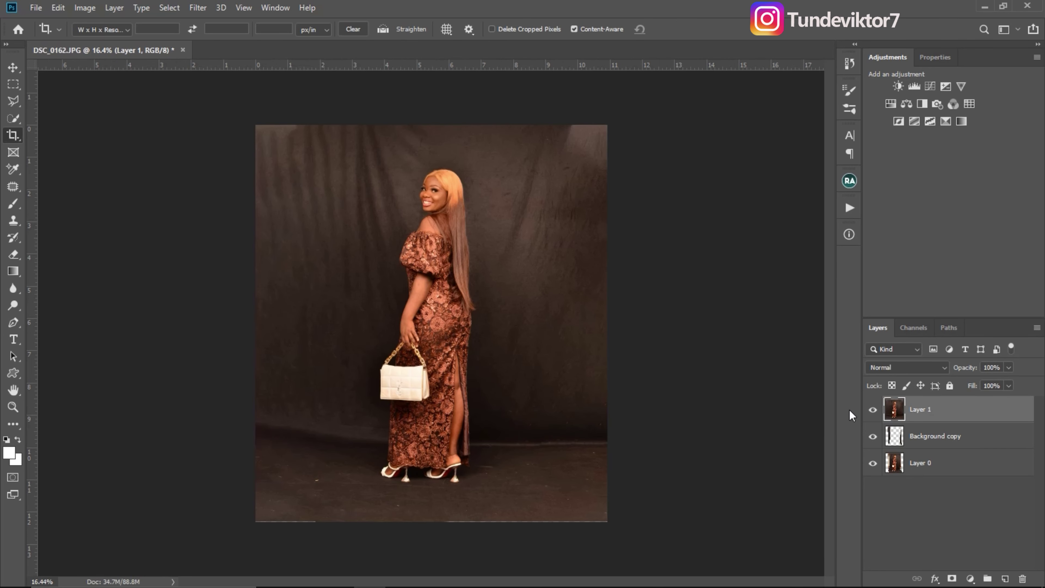
Compare Layer 1 on and off, inspect the filled upper-left backdrop, then stamp visible layers into Layer 2
left_click(873, 410)
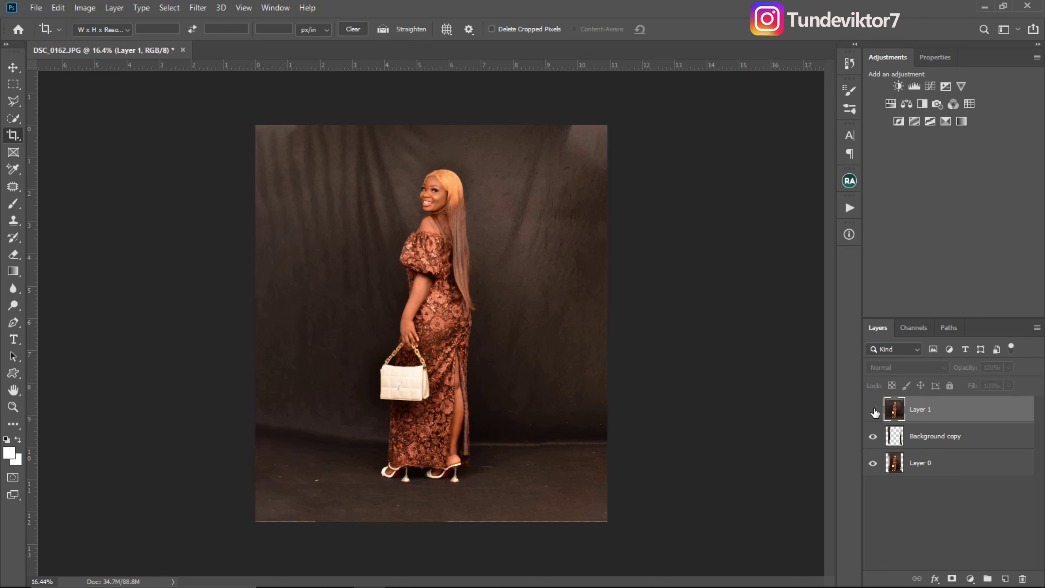
left_click(873, 411)
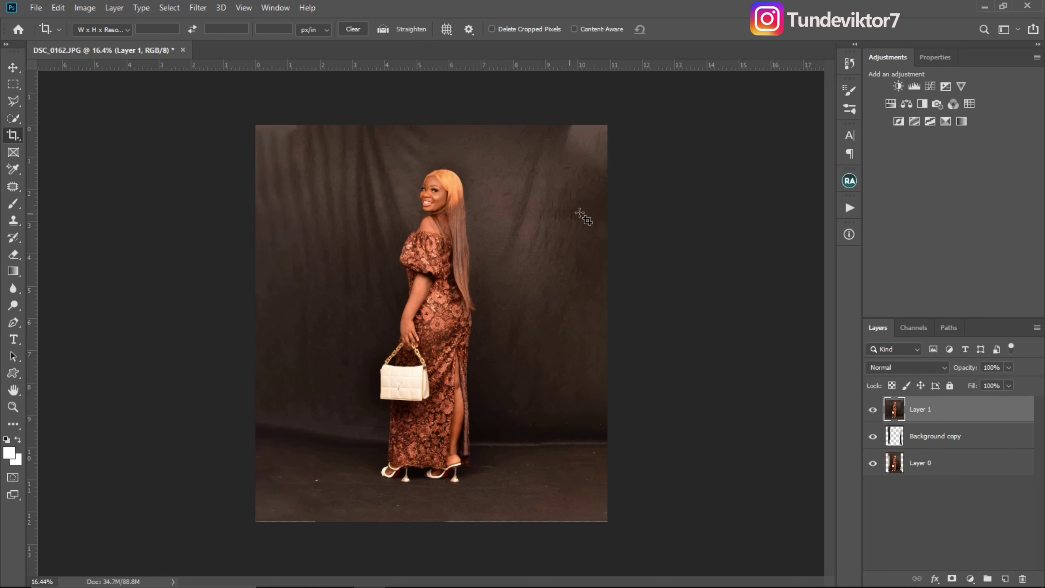
scroll(651, 170, "up", 5)
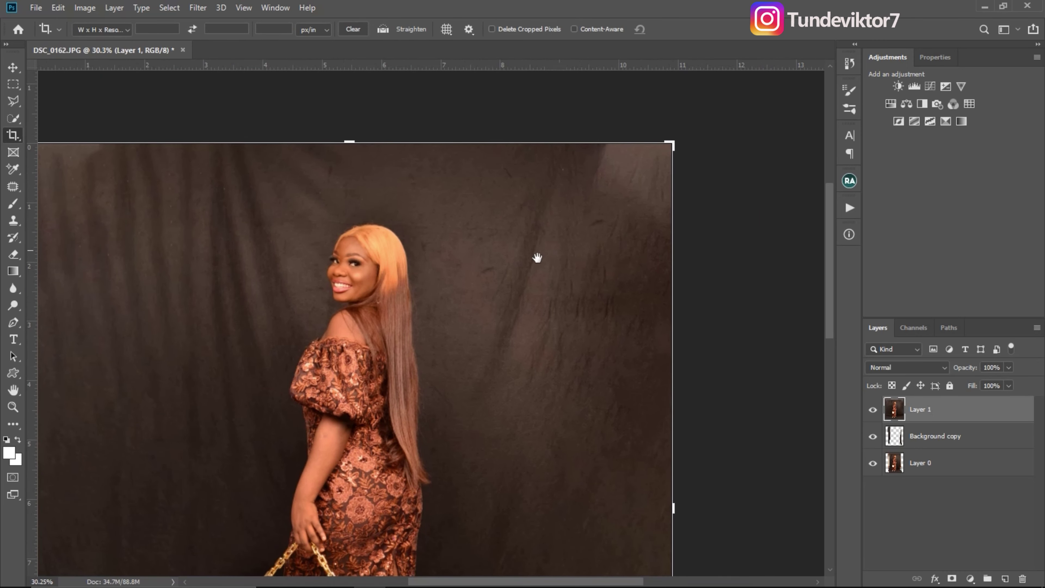
left_click_drag(445, 295, 642, 226)
scroll(306, 175, "up", 3)
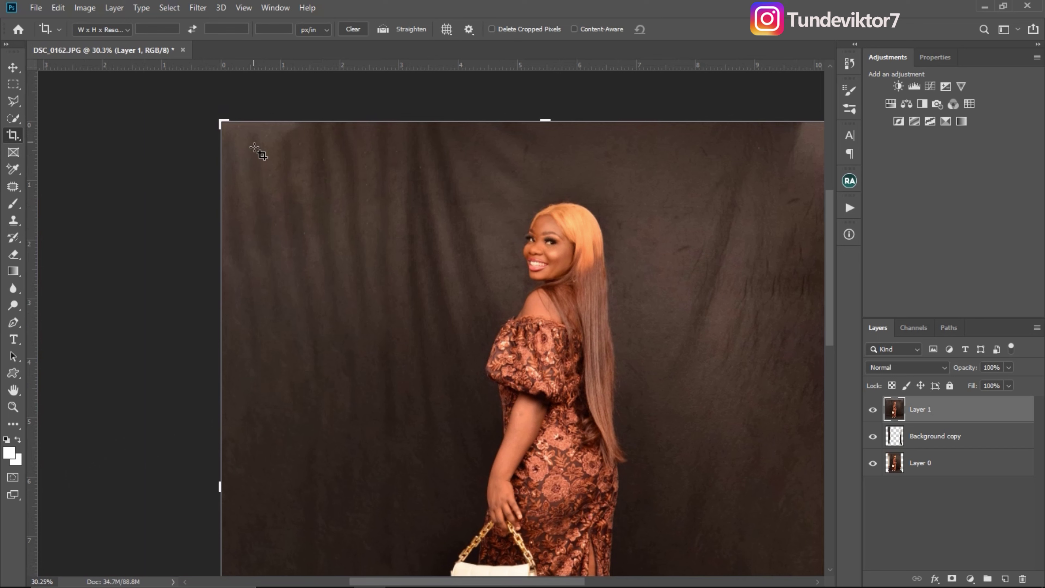
left_click(13, 406)
scroll(482, 327, "down", 2)
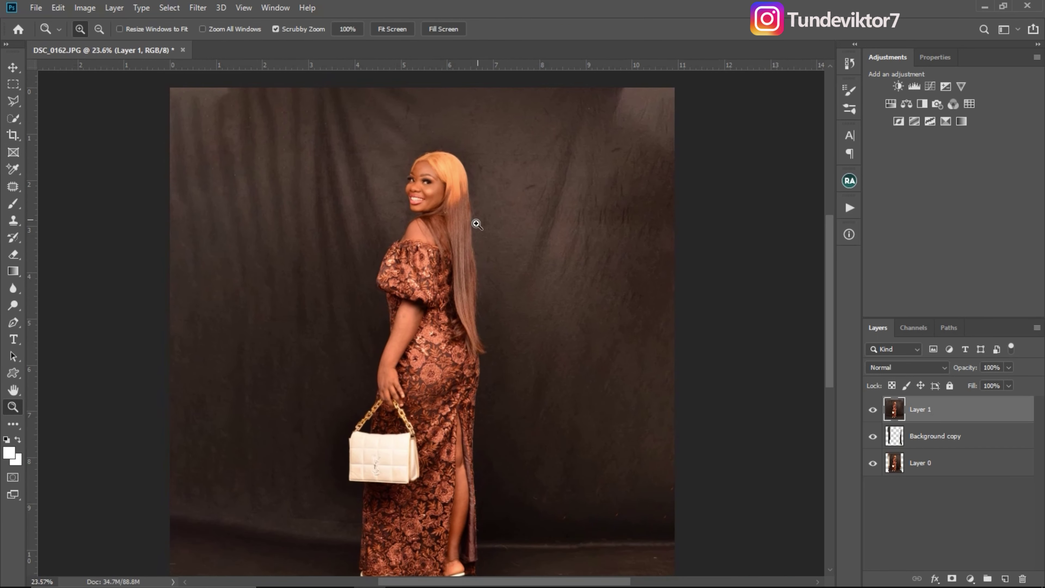
scroll(560, 320, "down", 3)
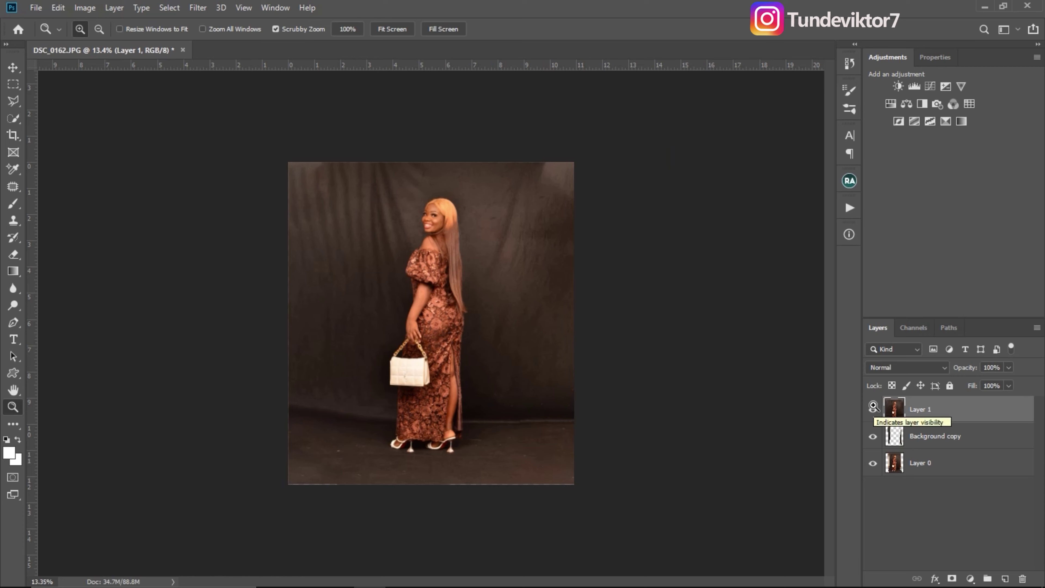
key("ctrl+shift+alt+e")
key("j")
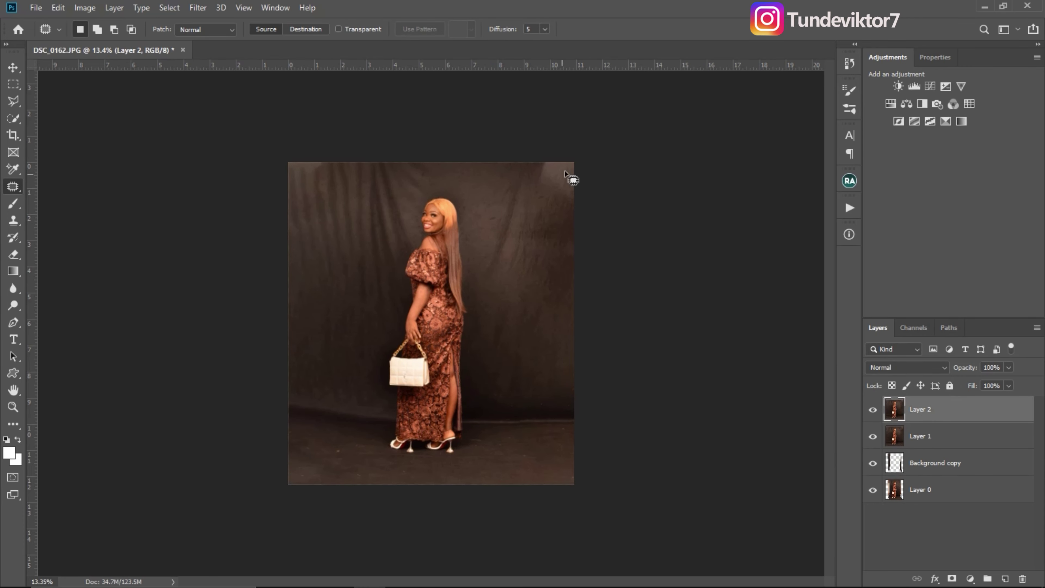
Clear the selection and set the Patch tool to Source with Diffusion 6
key("z")
key("z")
mouse_move(546, 168)
left_mouse_down()
mouse_move(572, 184)
mouse_move(556, 166)
mouse_move(636, 135)
mouse_move(563, 200)
mouse_move(547, 233)
left_mouse_up()
key("j")
key("ctrl+d")
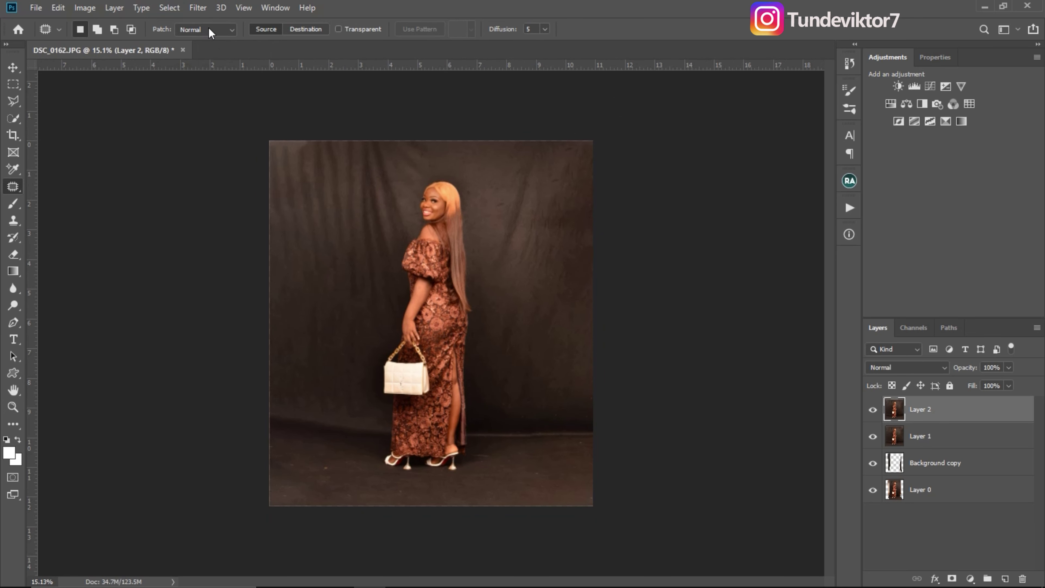
left_click(263, 28)
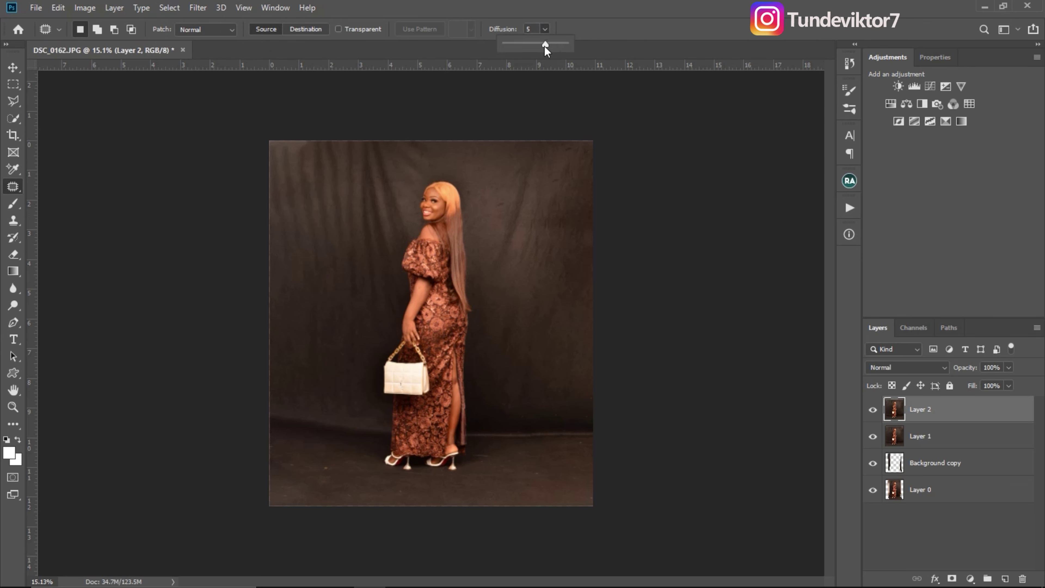
left_click(534, 29)
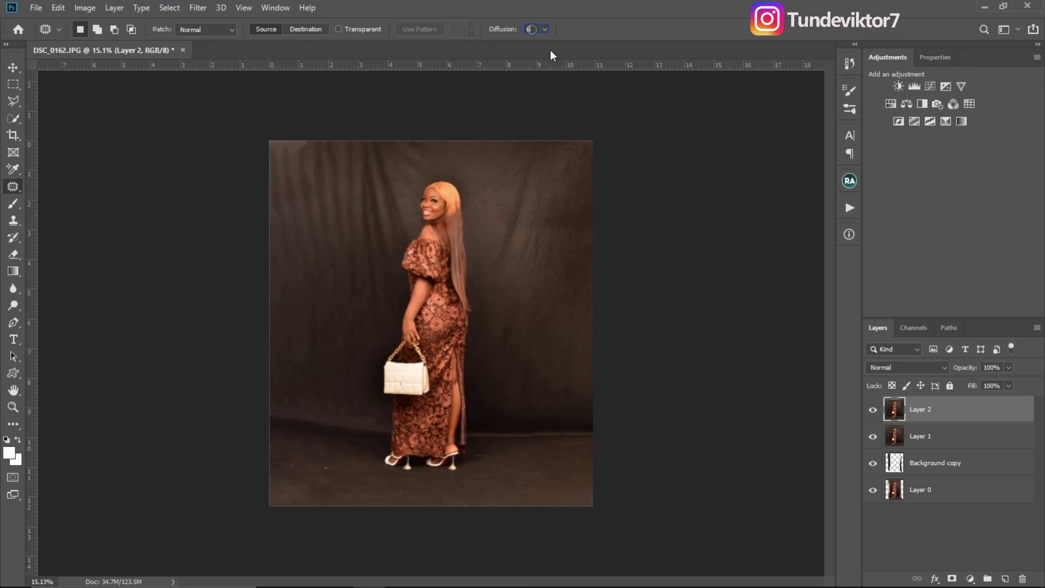
Patch the bright top-left corner with nearby backdrop, deselect, and compare Layer 2 on and off
mouse_move(272, 172)
left_mouse_down()
mouse_move(307, 168)
mouse_move(263, 129)
left_mouse_up()
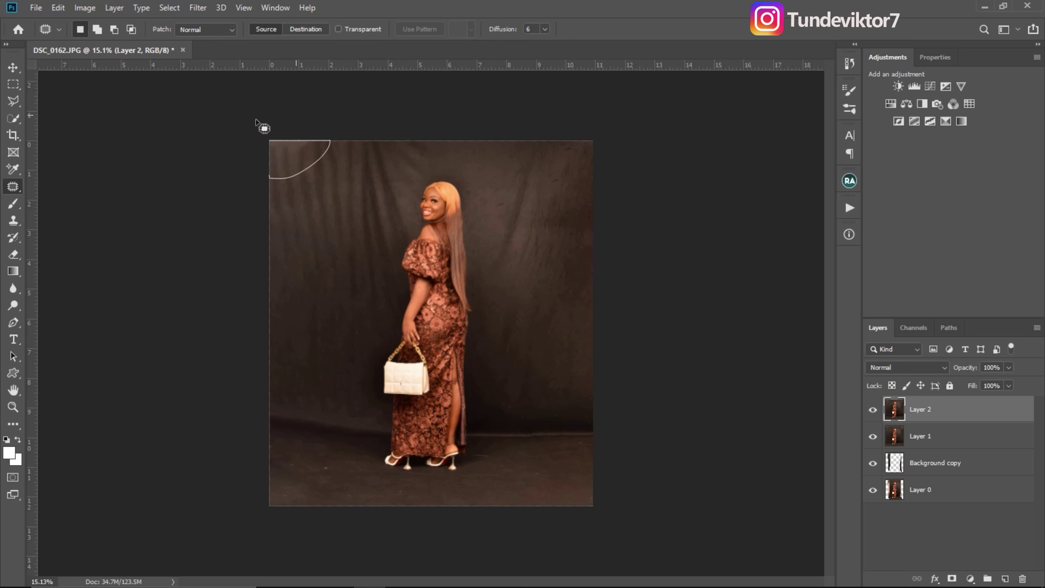
left_click(337, 210)
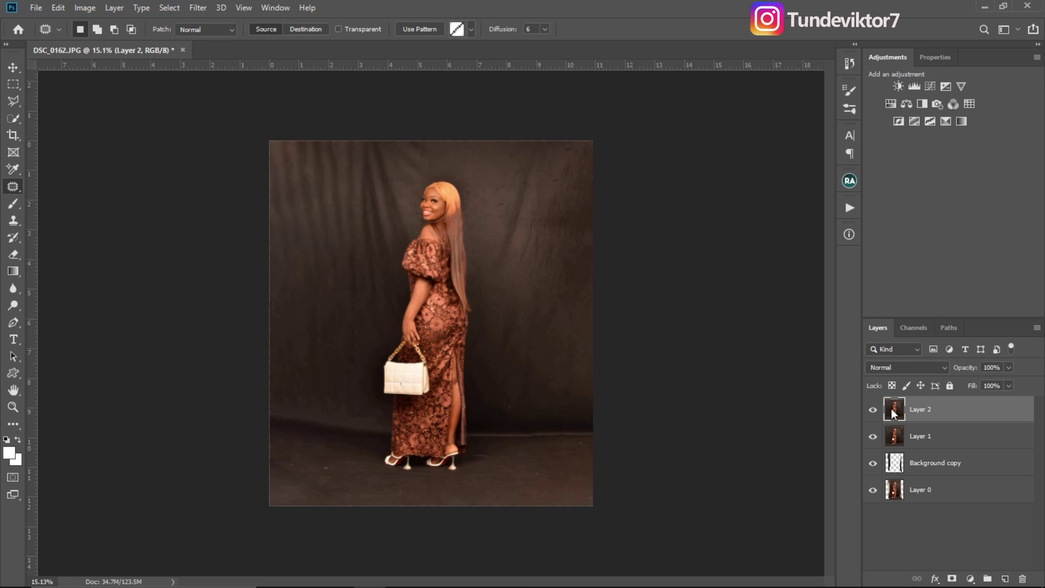
left_click(873, 410)
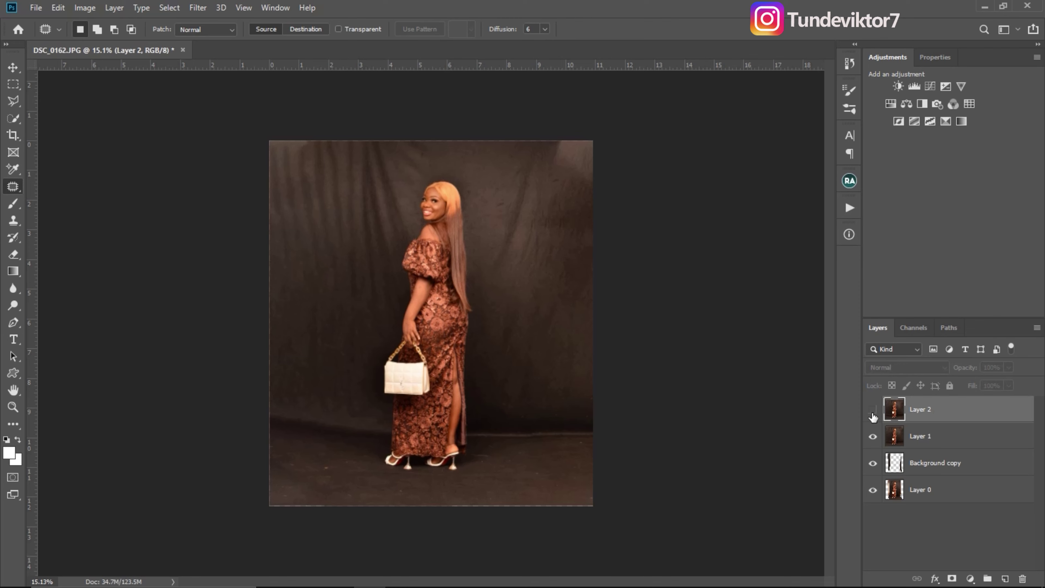
left_click(873, 411)
left_click_drag(531, 218, 541, 217)
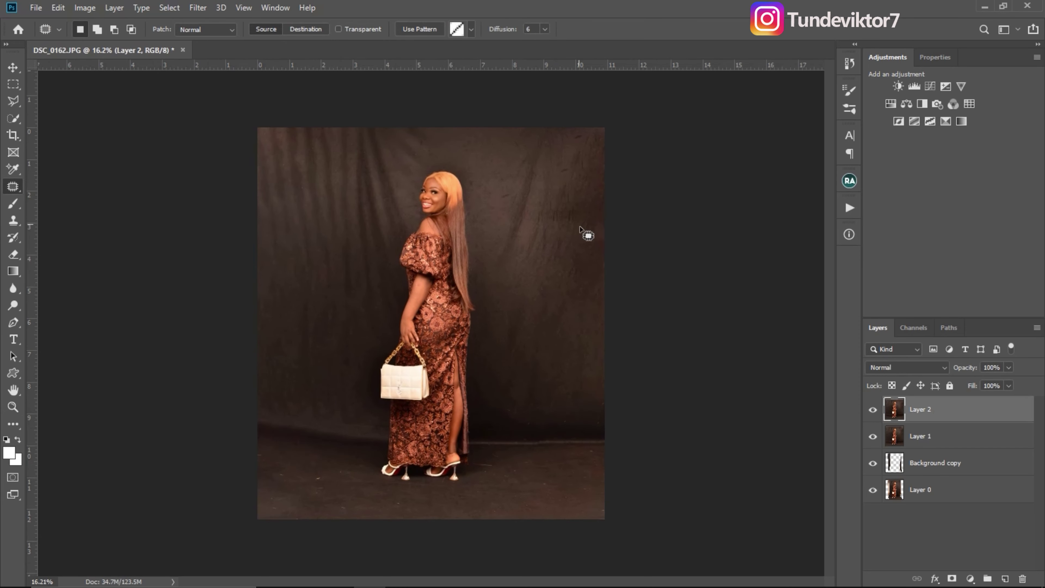